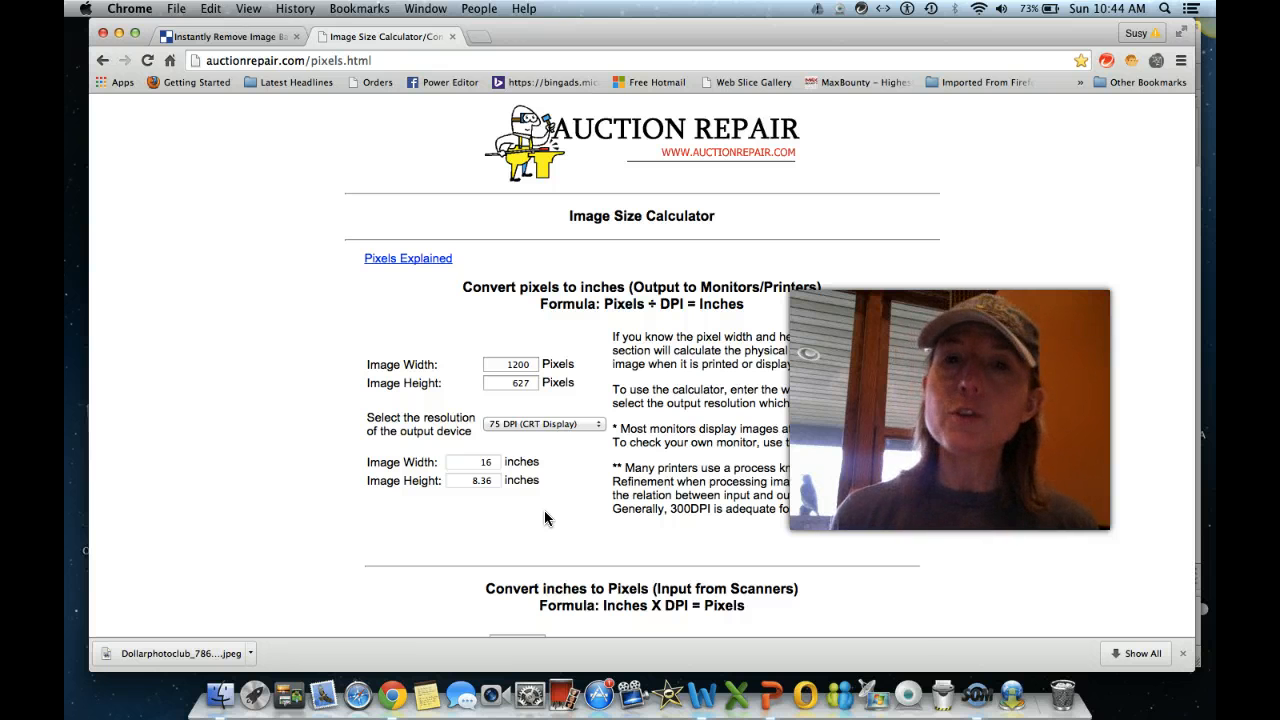
- Switch to PowerPoint and create a new blank presentation
key(super+Tab)
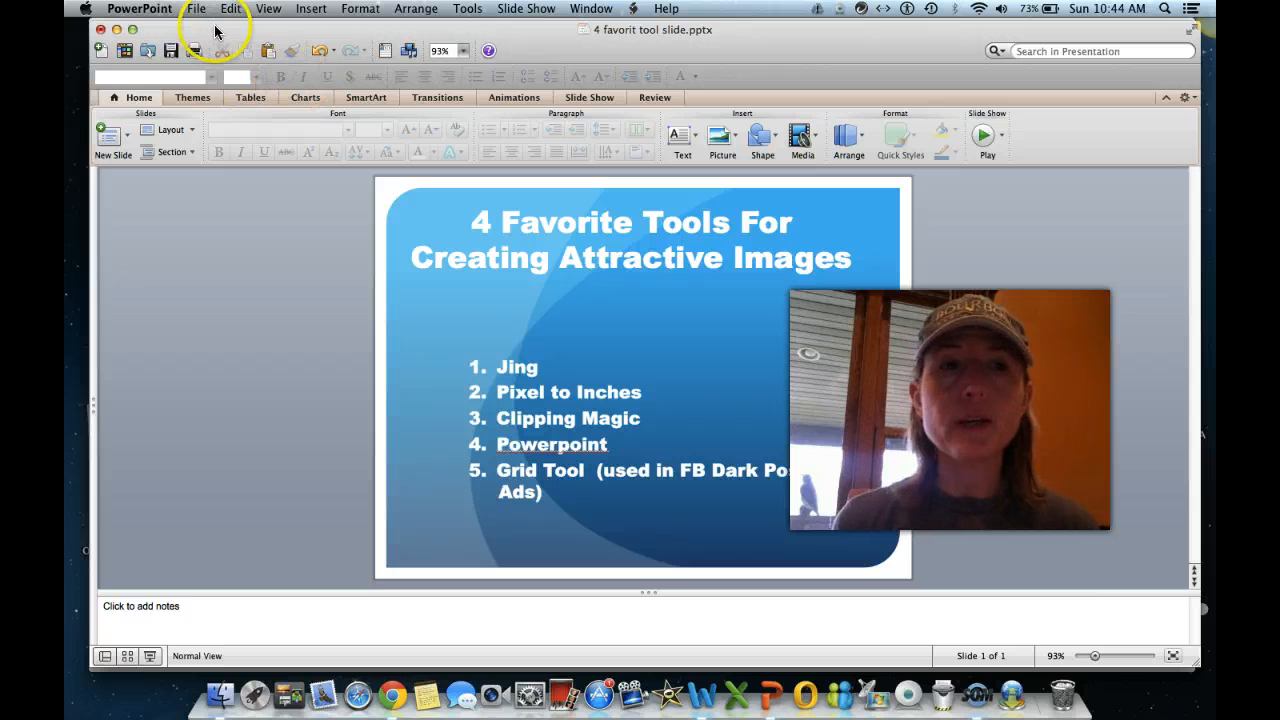
click(197, 10)
click(207, 30)
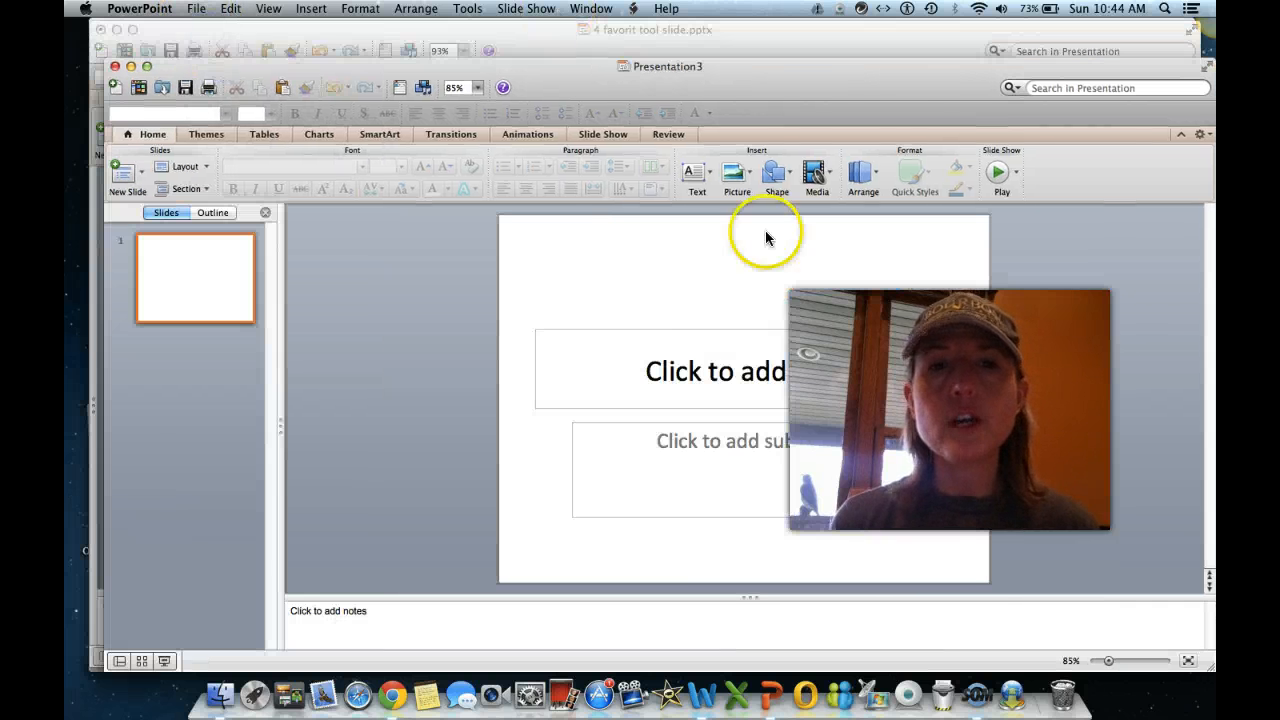
- Delete the title and subtitle placeholders from the first slide to leave it blank
click(720, 325)
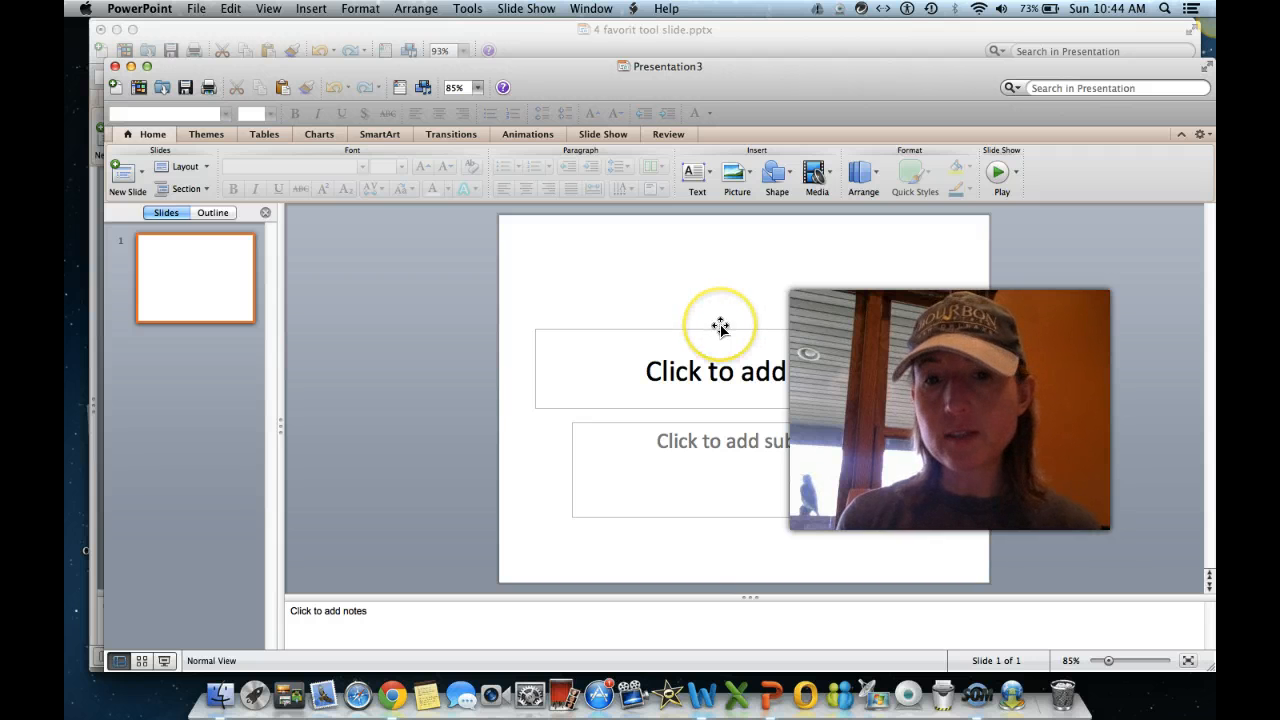
click(720, 325)
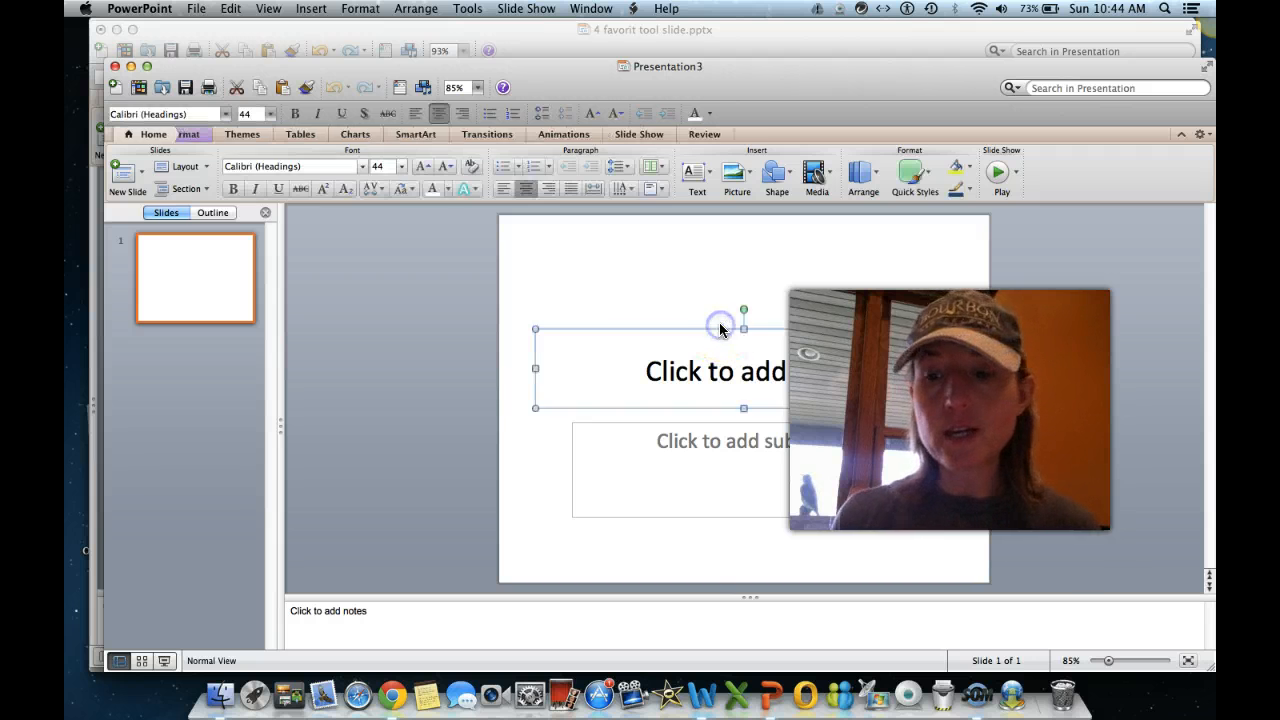
key(BackSpace)
click(739, 407)
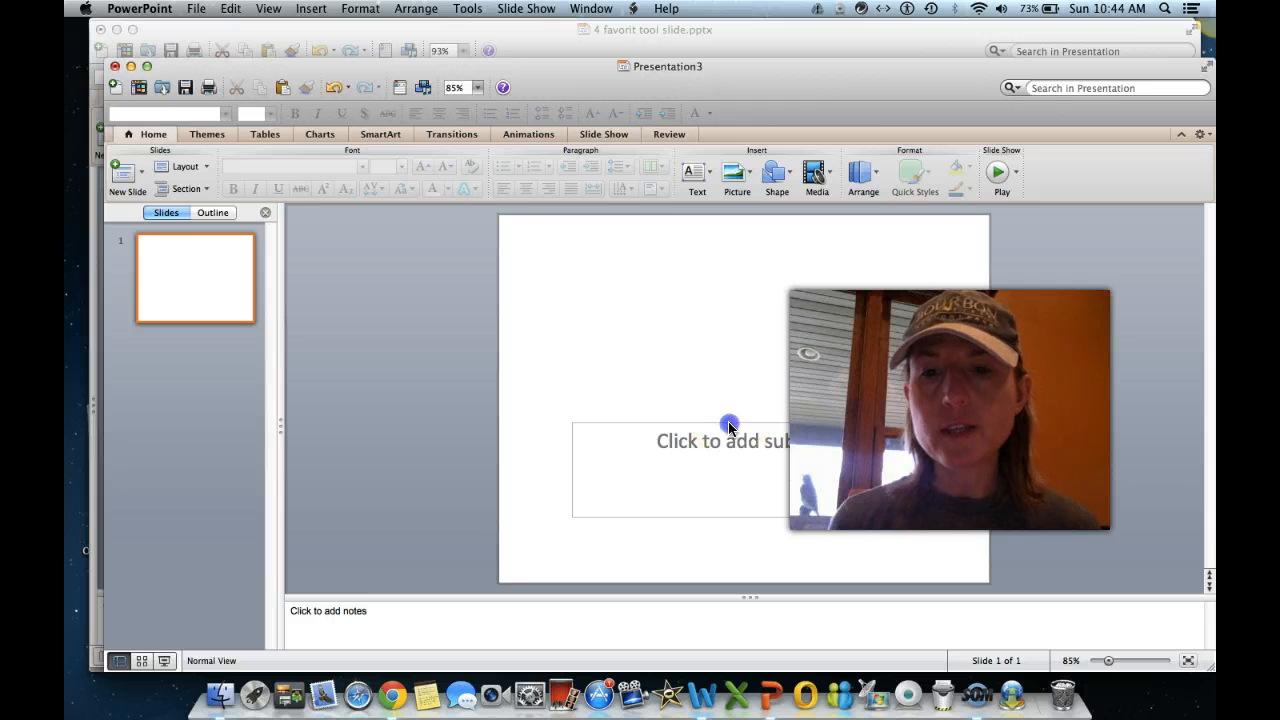
click(729, 425)
click(757, 420)
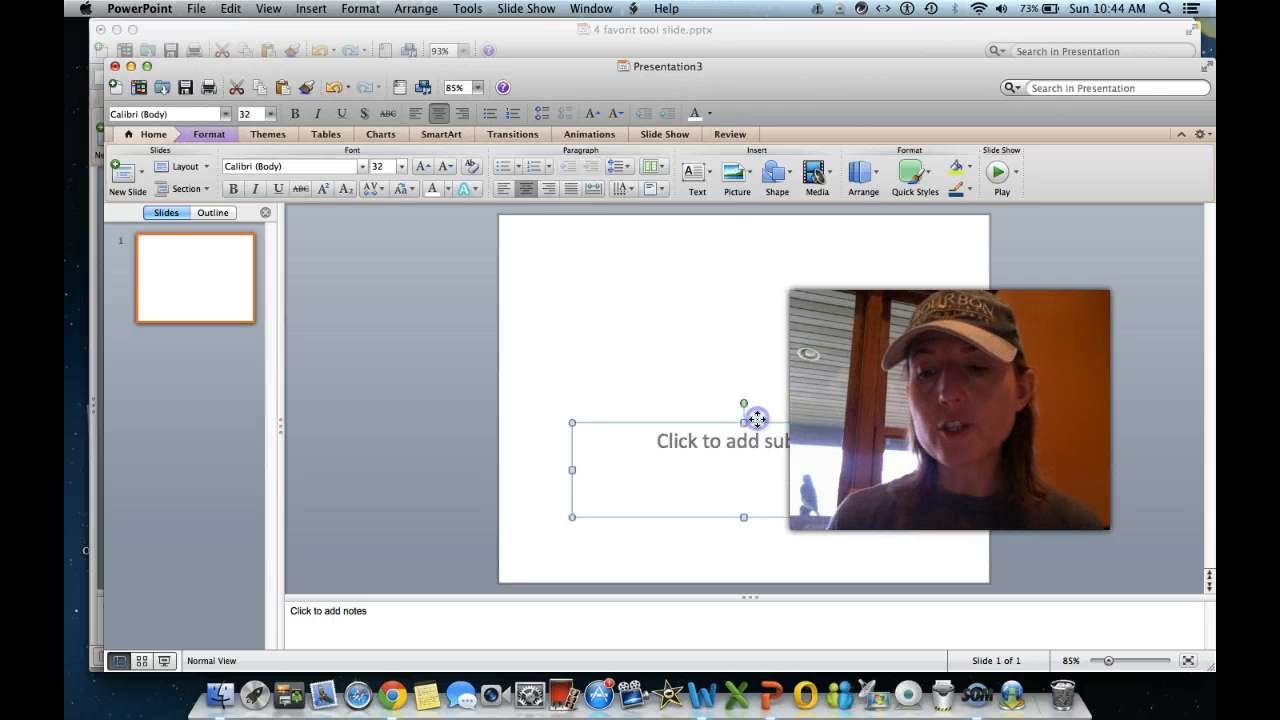
key(BackSpace)
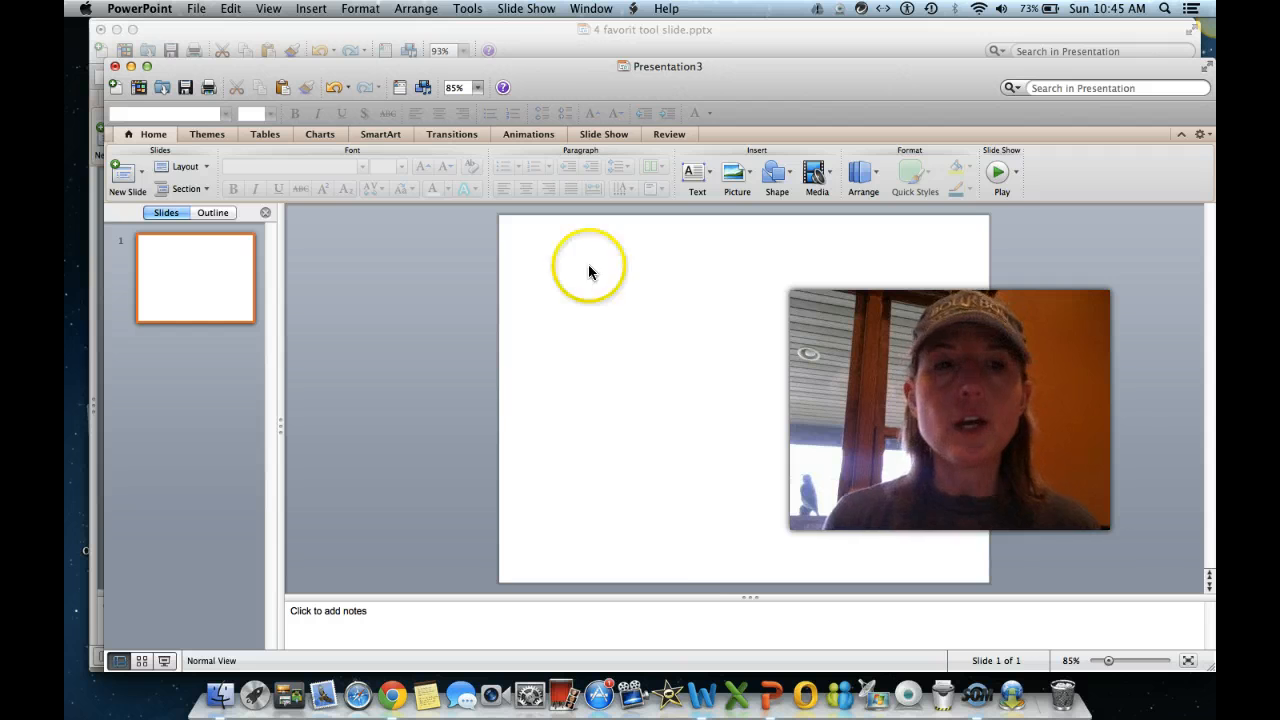
- Set the slide size to 18 inches wide and 8.36 inches high in the page setup
click(196, 10)
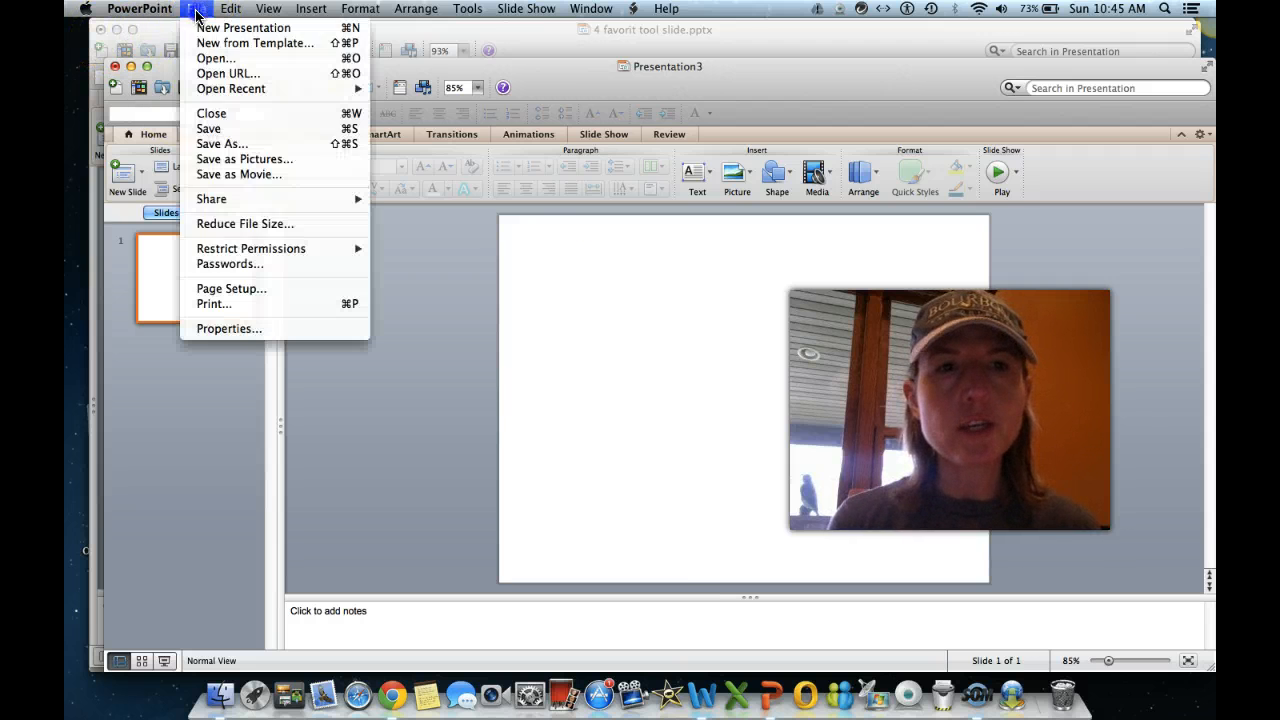
click(223, 290)
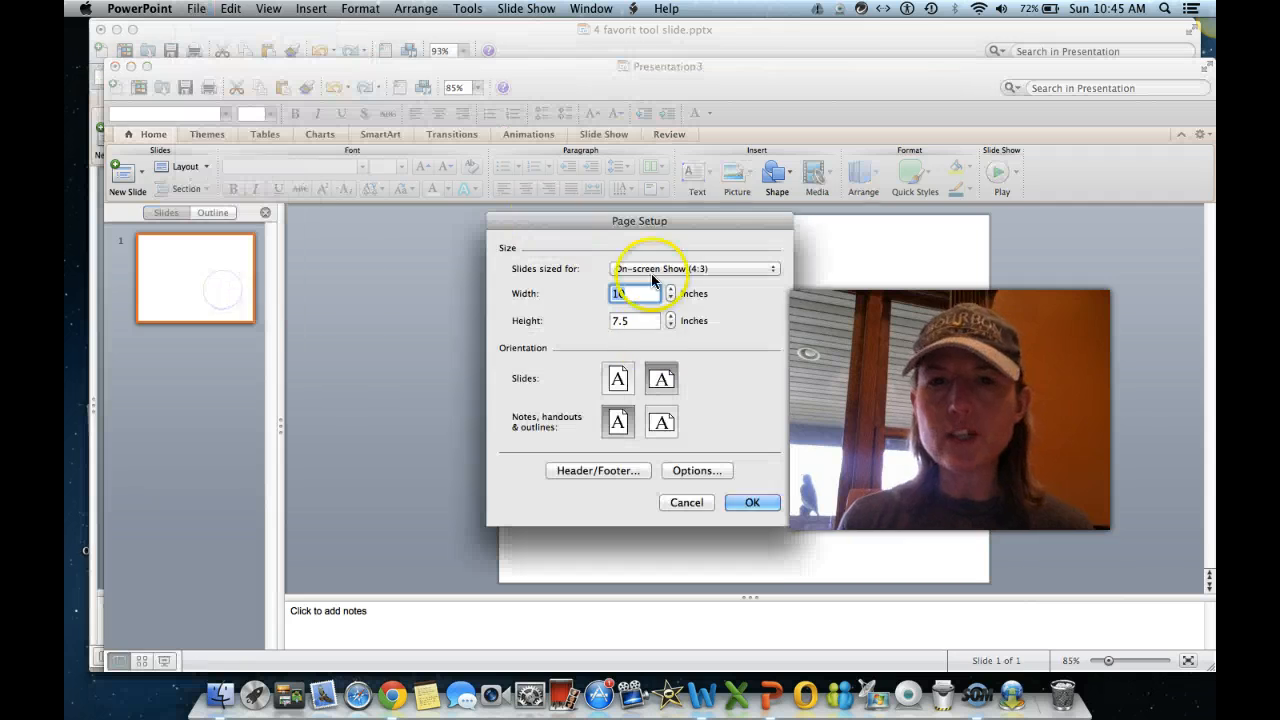
text(18)
key(Tab)
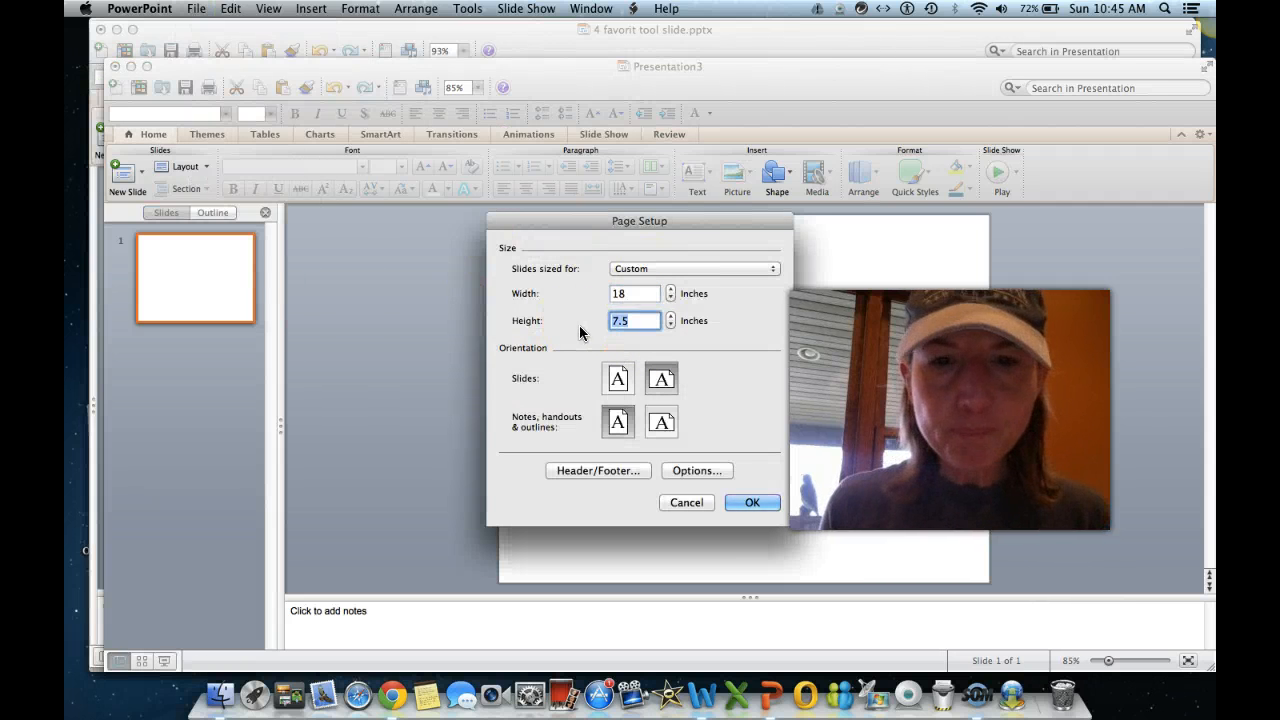
text(8.36)
click(751, 502)
click(707, 392)
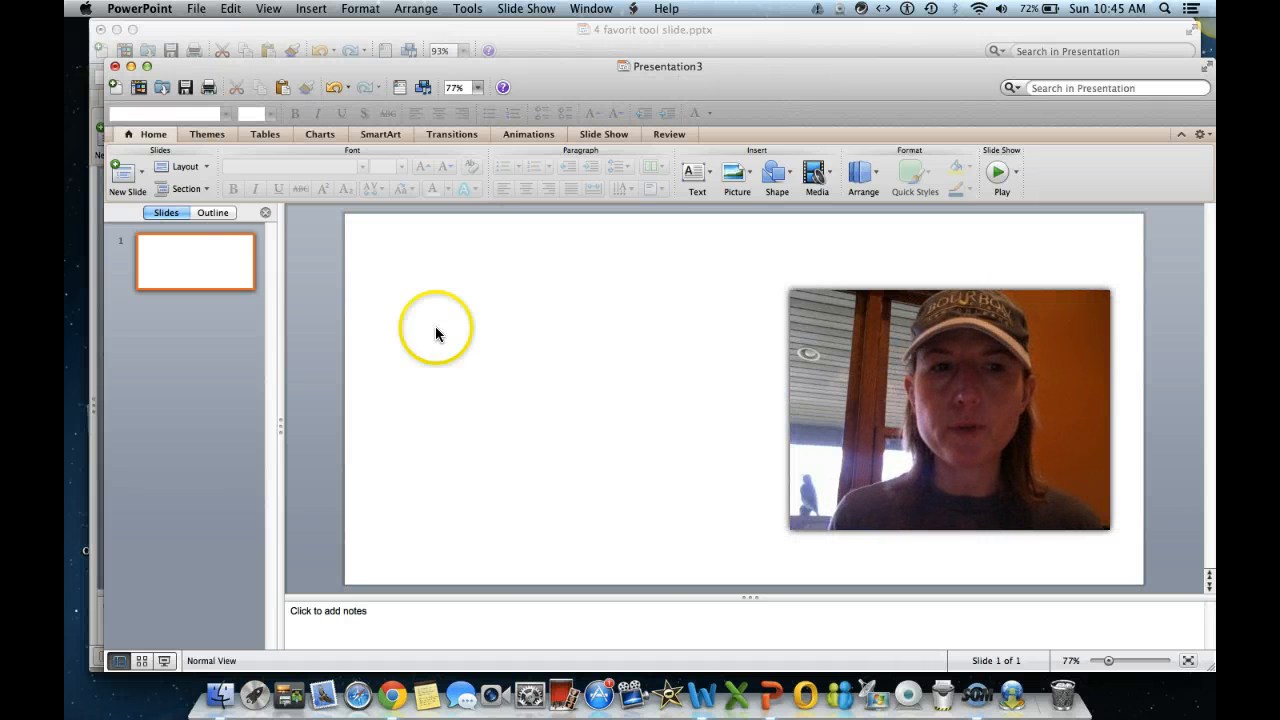
- Hide the slide thumbnails and insert the picture grid-tool.png from the Desktop onto the slide
click(265, 212)
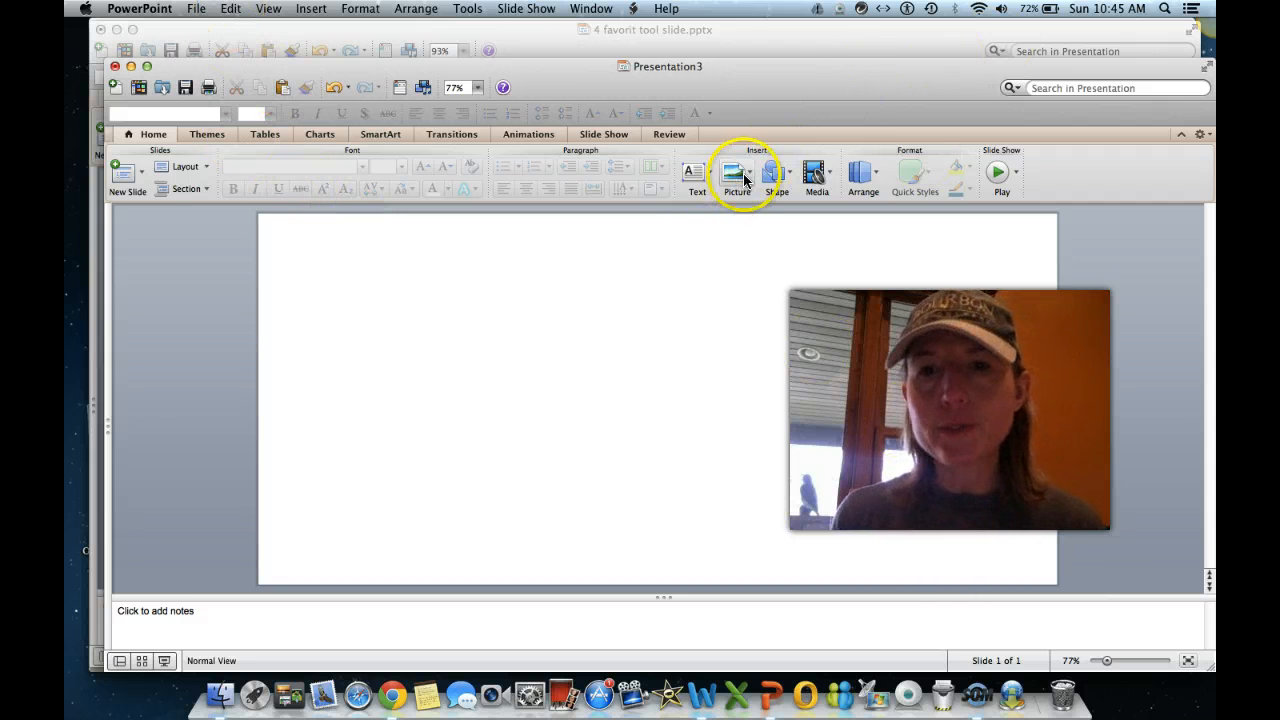
drag(760, 57, 768, 18)
click(752, 134)
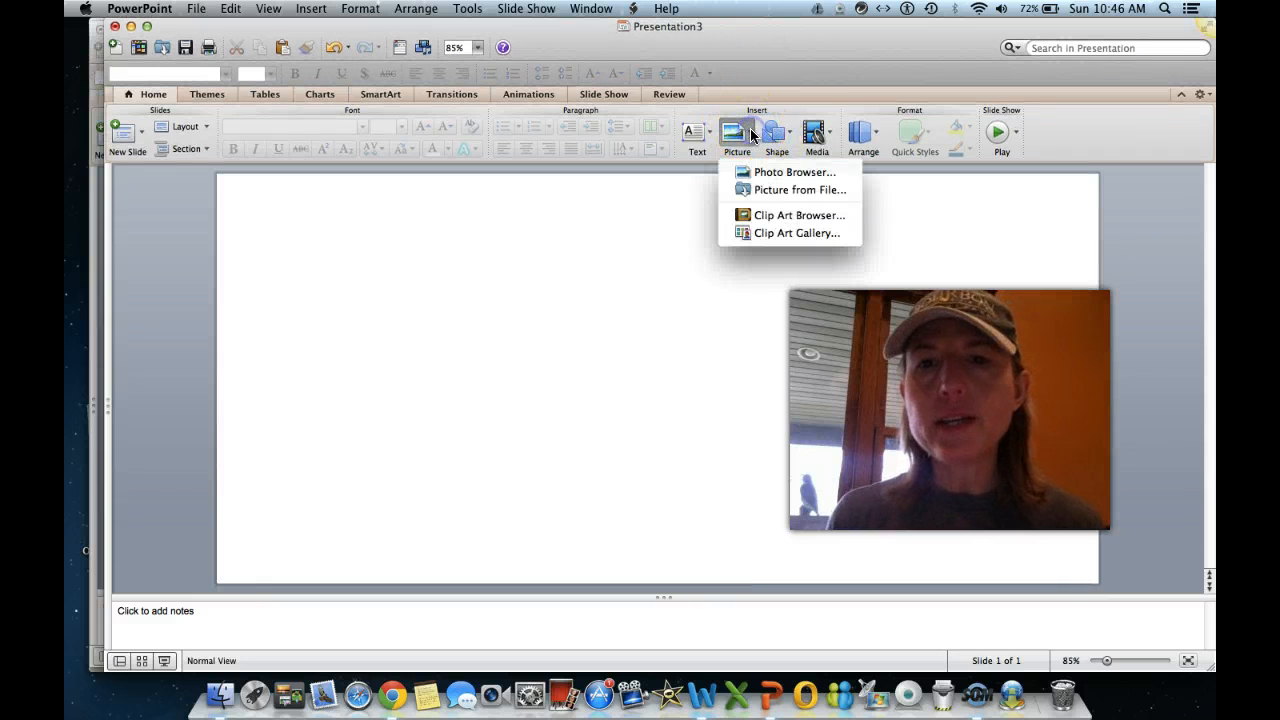
click(760, 189)
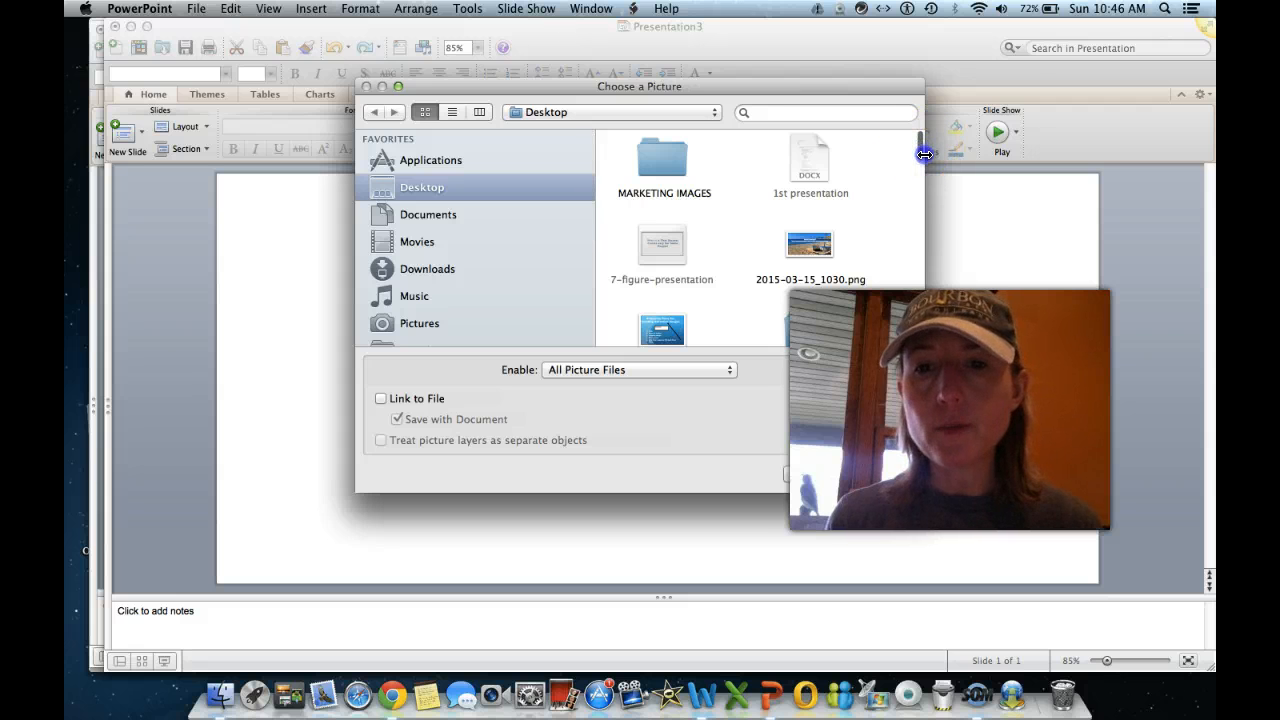
drag(918, 143, 915, 212)
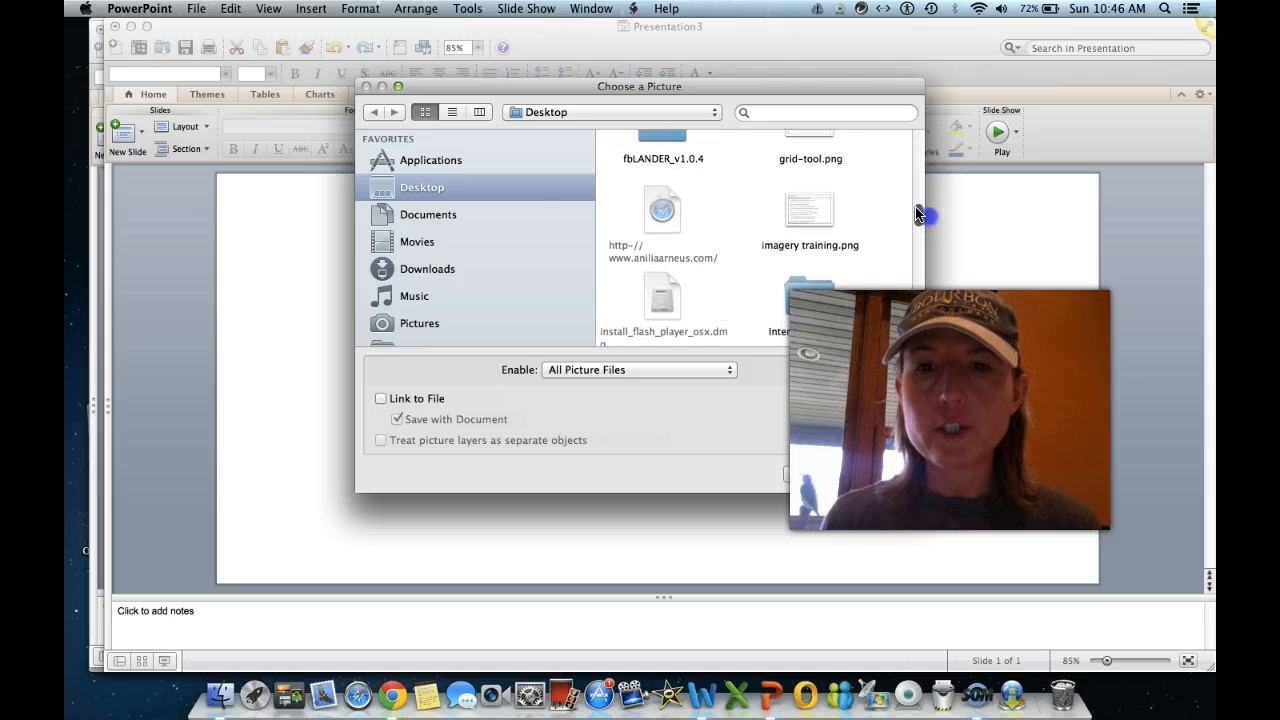
click(808, 147)
click(897, 472)
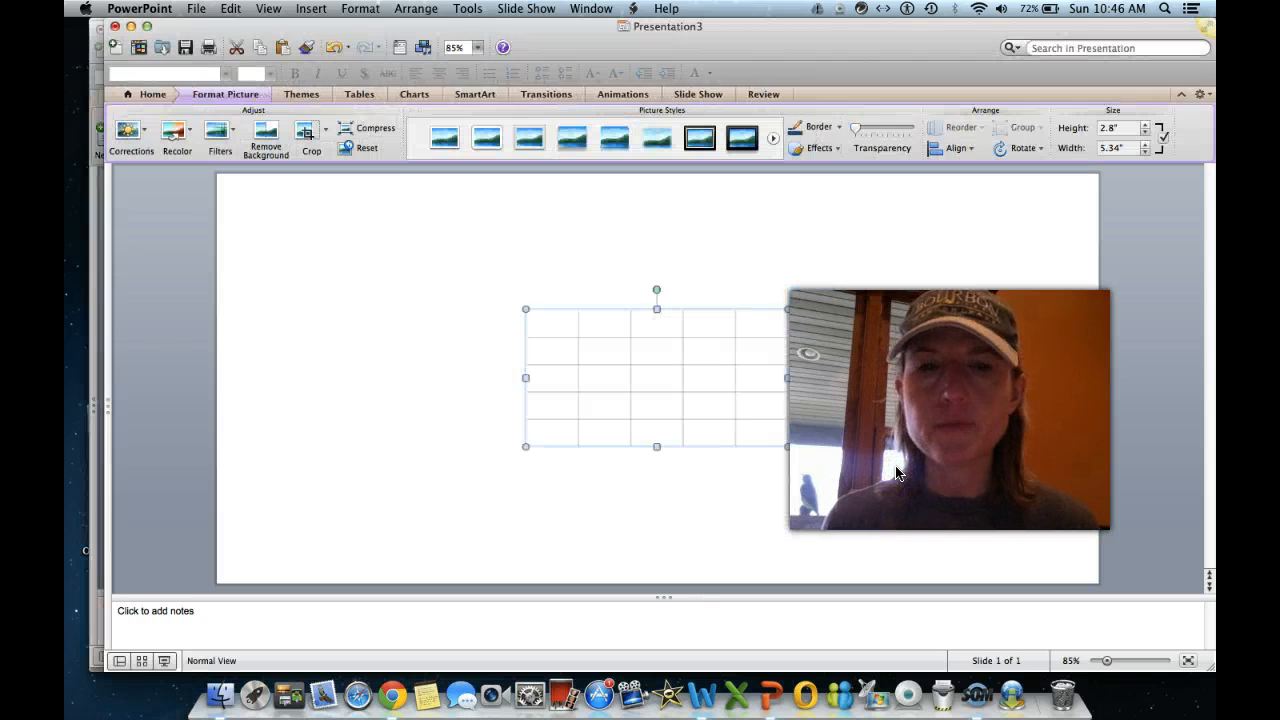
- Enlarge the grid picture to 18 inches wide and about 8.7 inches high, and align it with the slide's side and lower edges
drag(523, 308, 274, 217)
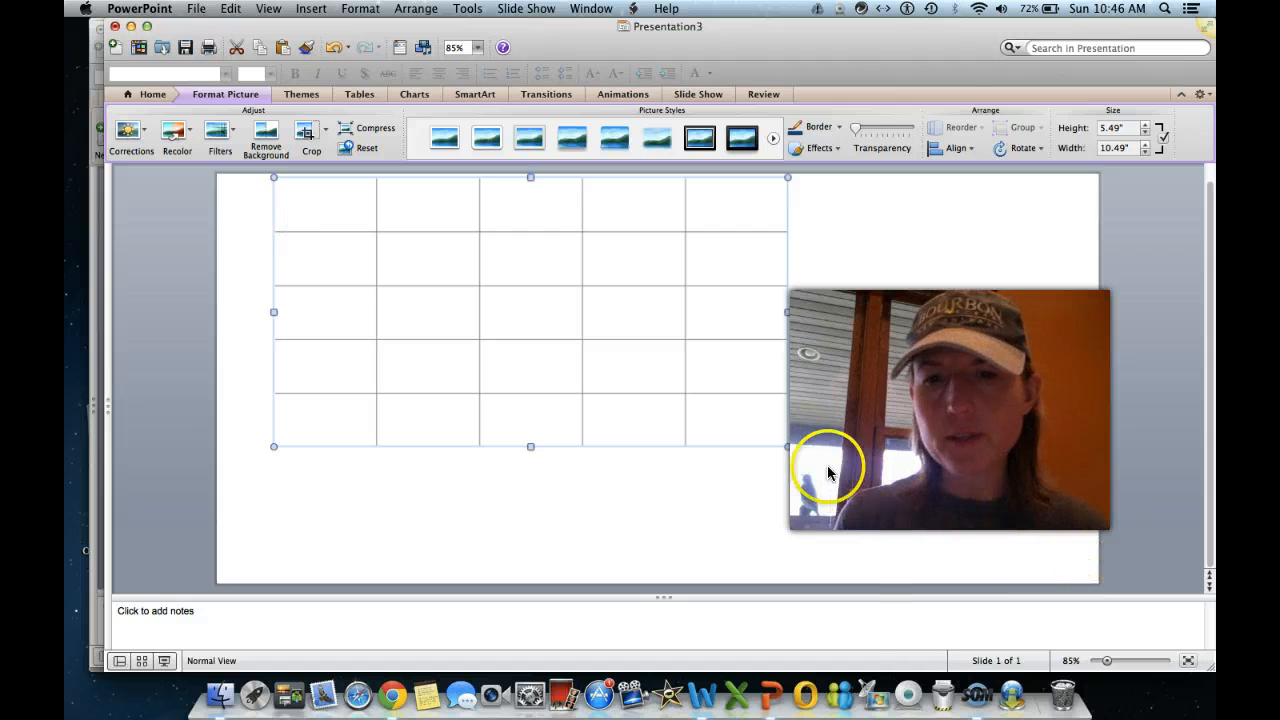
drag(788, 448, 1087, 532)
drag(273, 389, 216, 389)
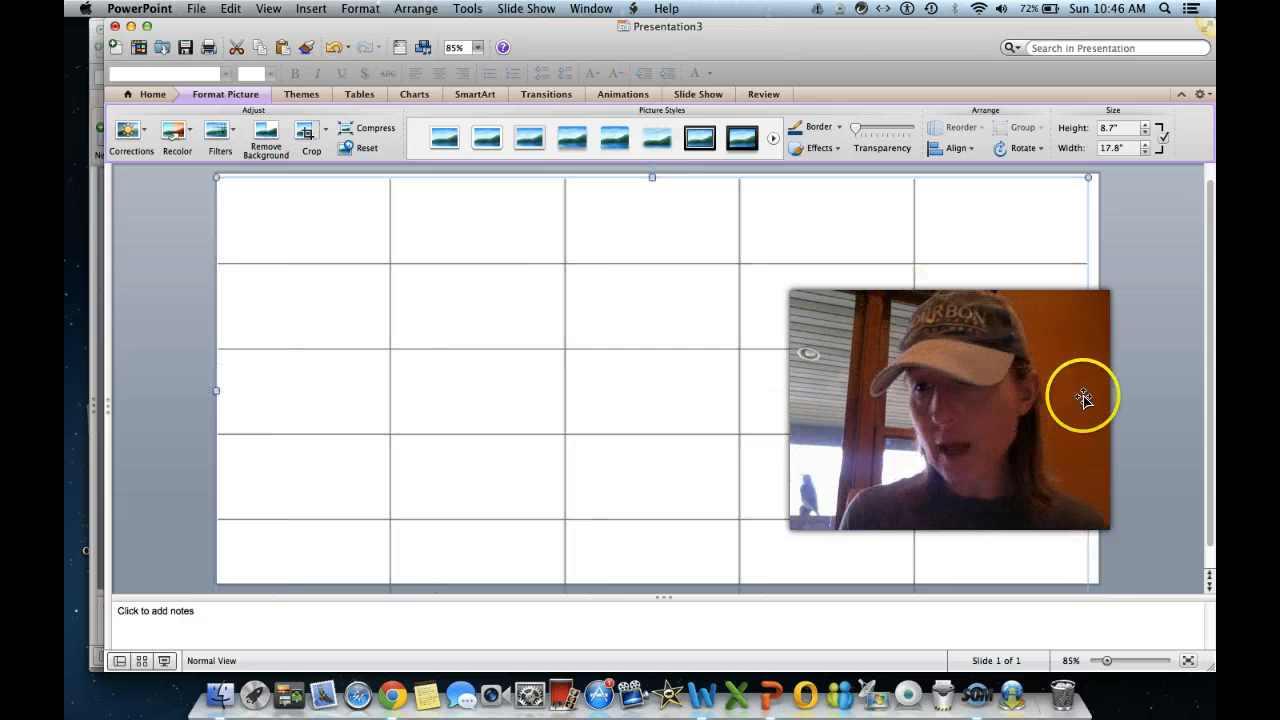
drag(1088, 390, 1097, 391)
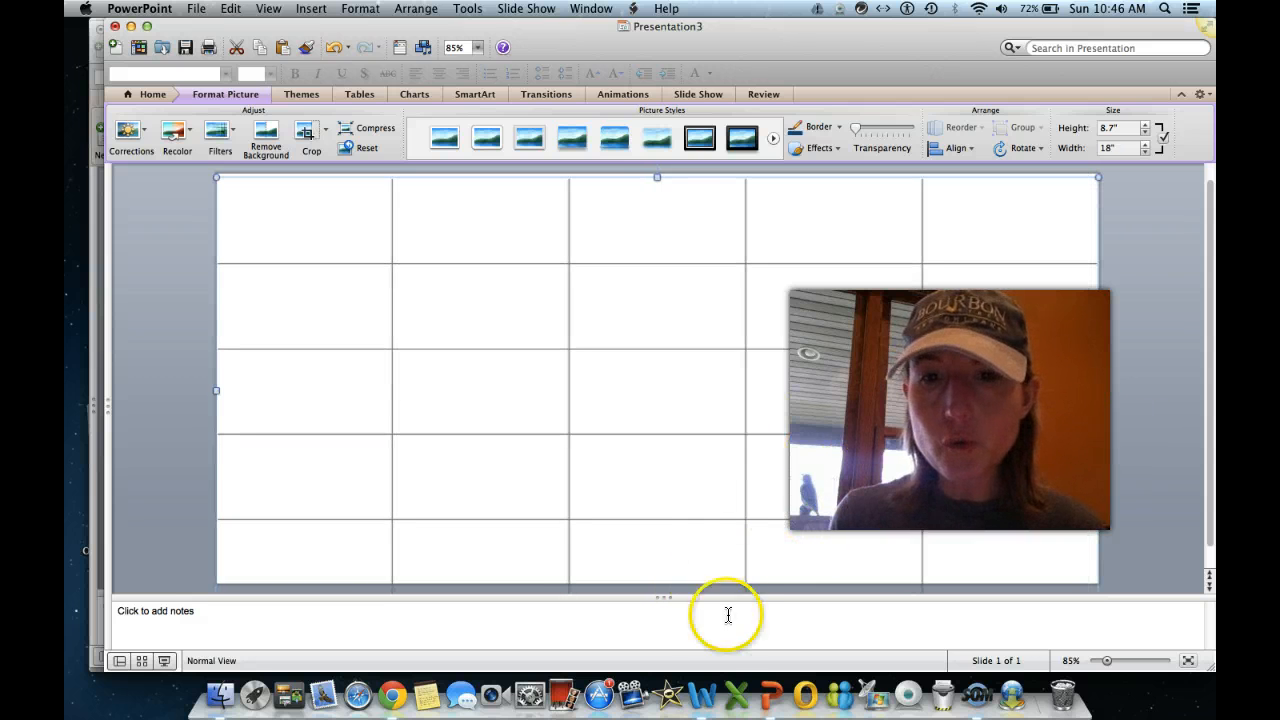
drag(671, 549, 675, 528)
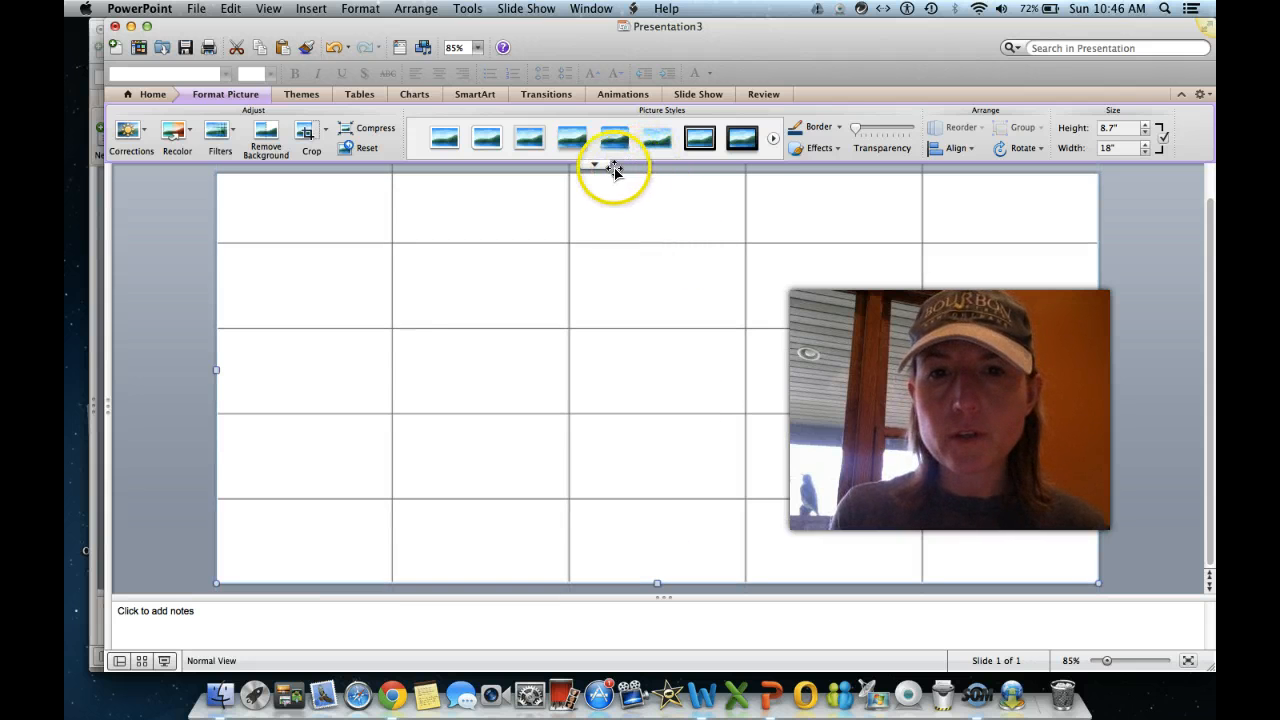
- Reduce the grid picture's height to 8.36 inches so that it fits the slide exactly, and deselect it
drag(626, 163, 657, 179)
click(657, 176)
click(475, 48)
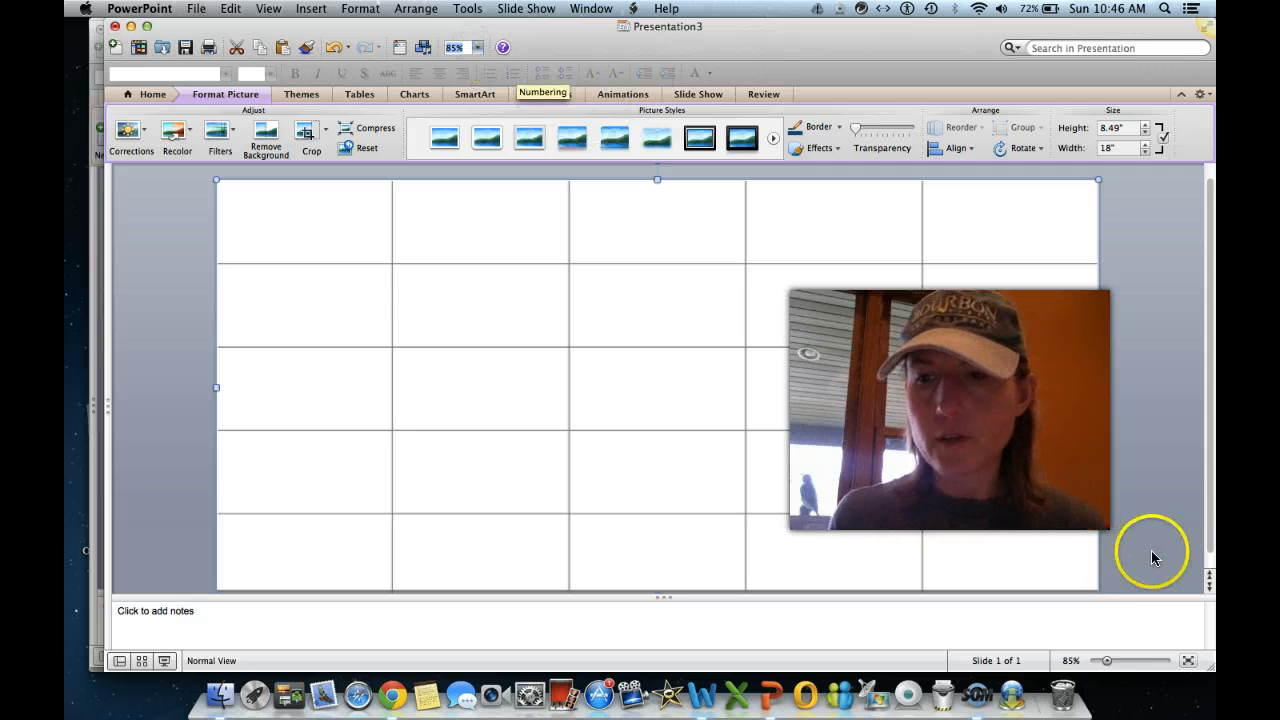
drag(1209, 364, 1210, 398)
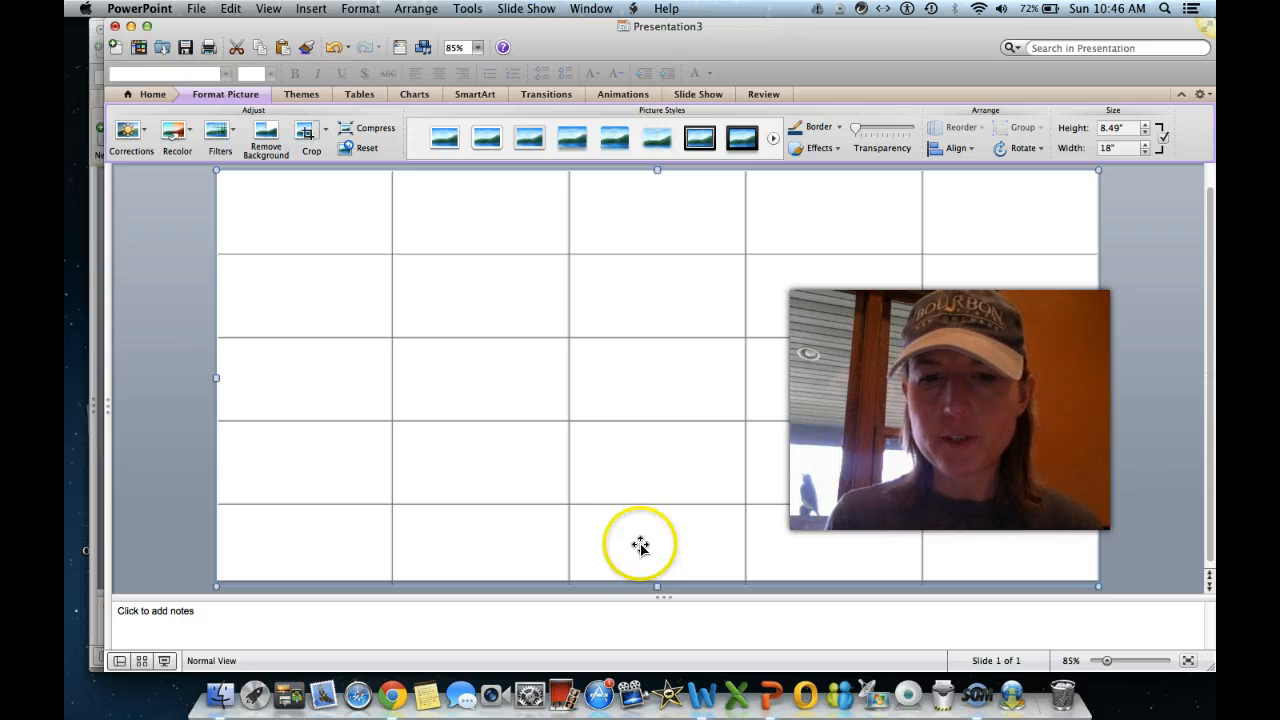
drag(657, 583, 654, 579)
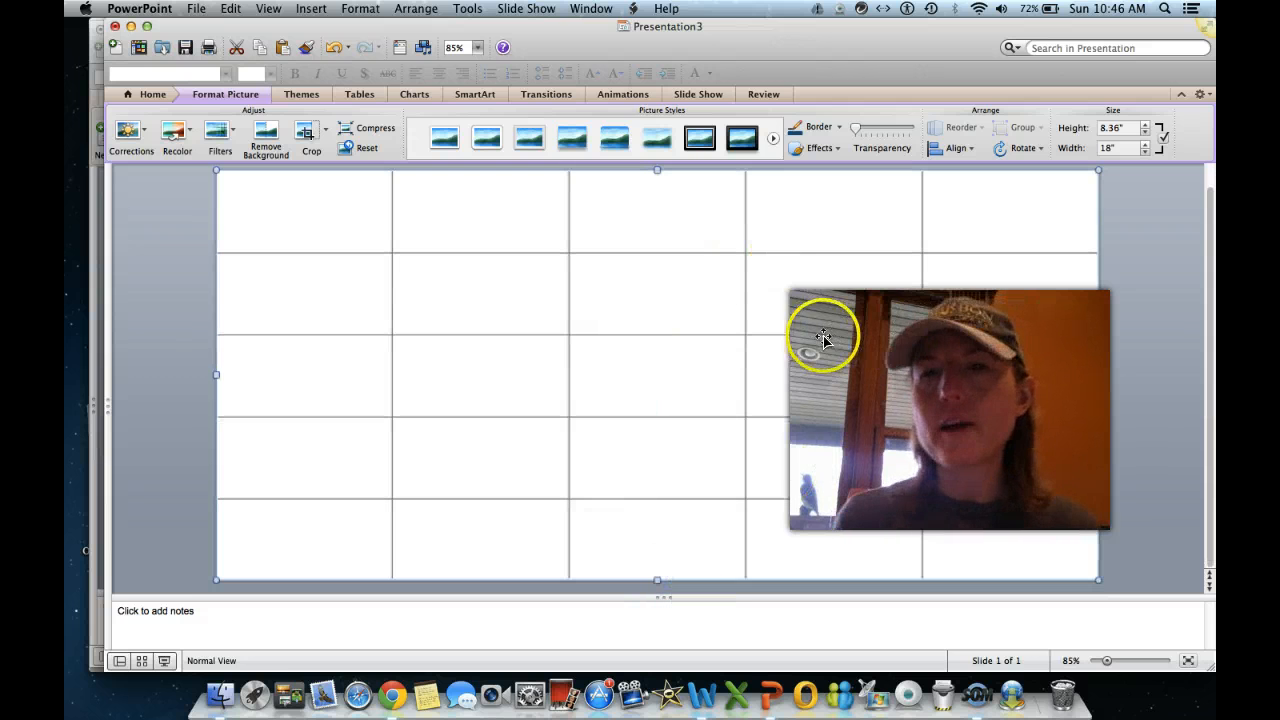
click(1133, 322)
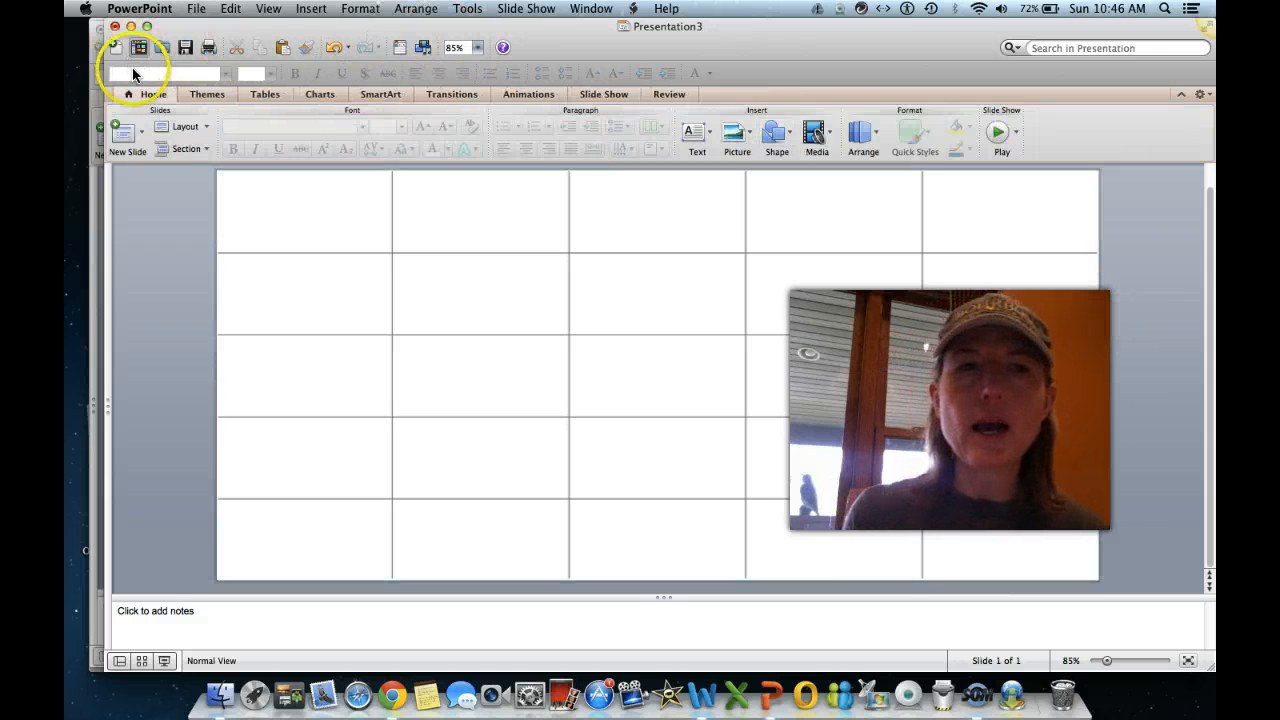
- Draw a plain rectangle that covers the grid's middle row across the full slide width
click(775, 131)
mouse_move(820, 180)
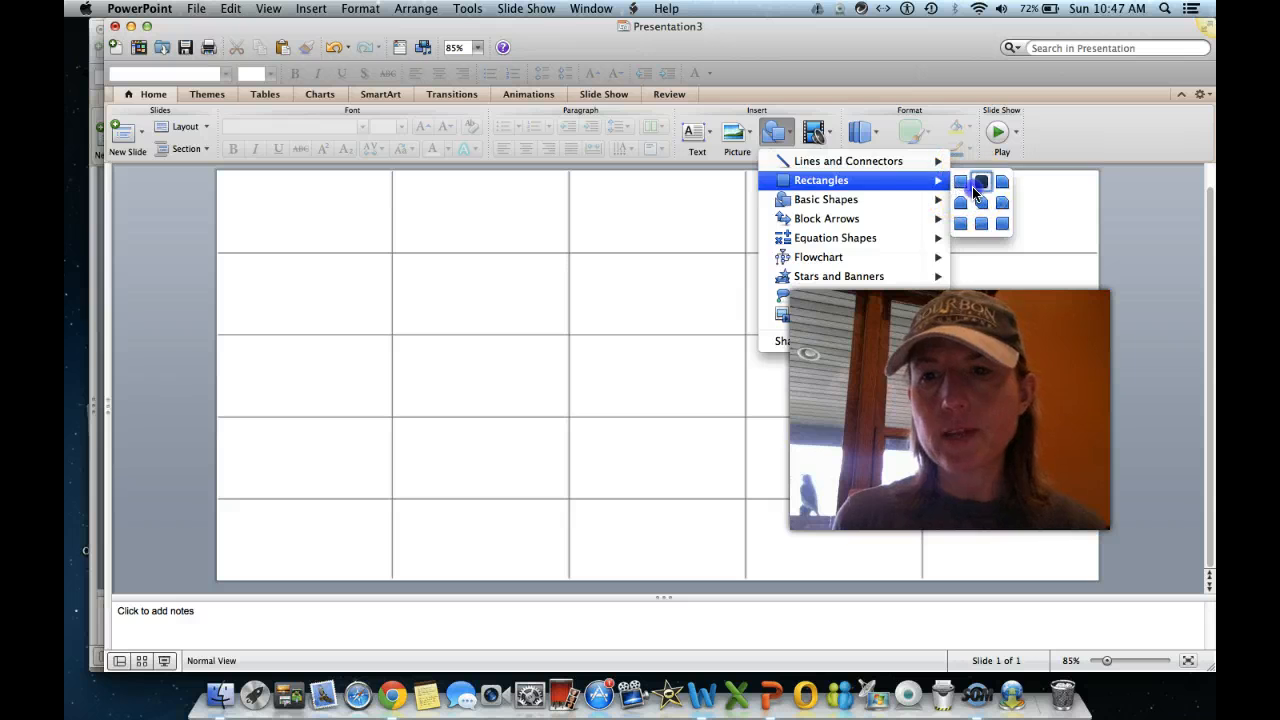
click(966, 187)
click(775, 131)
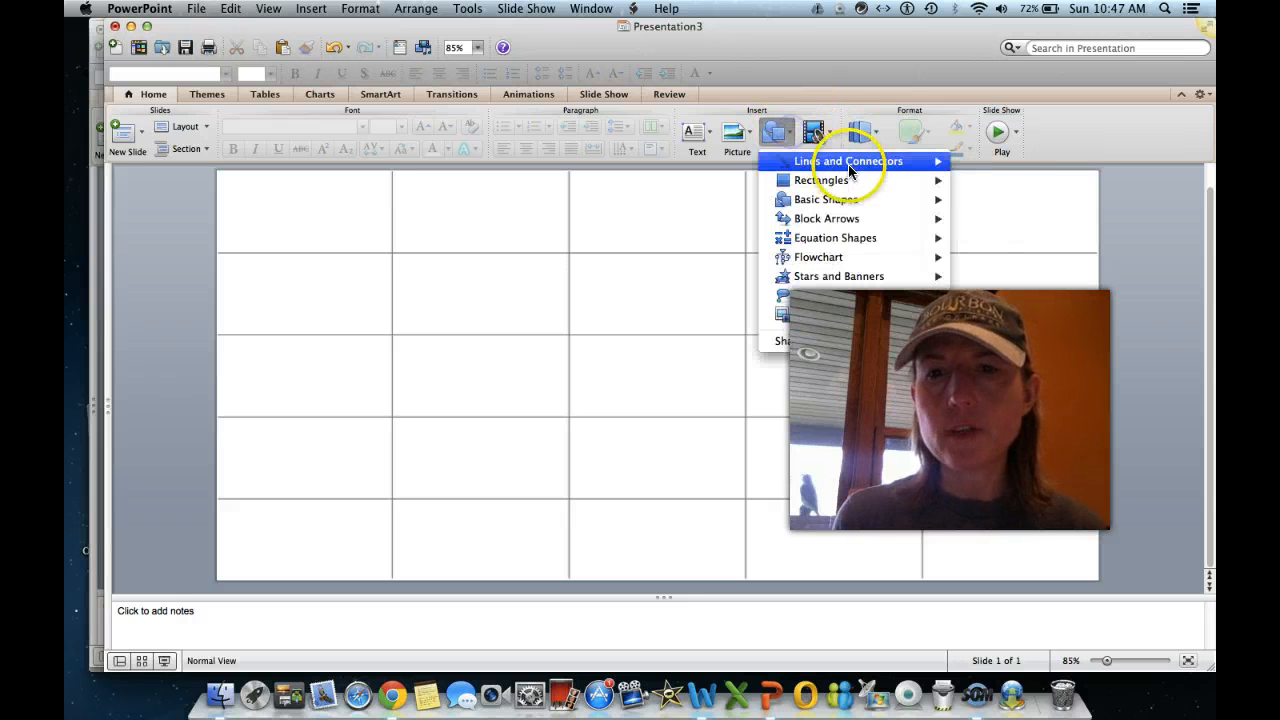
click(964, 184)
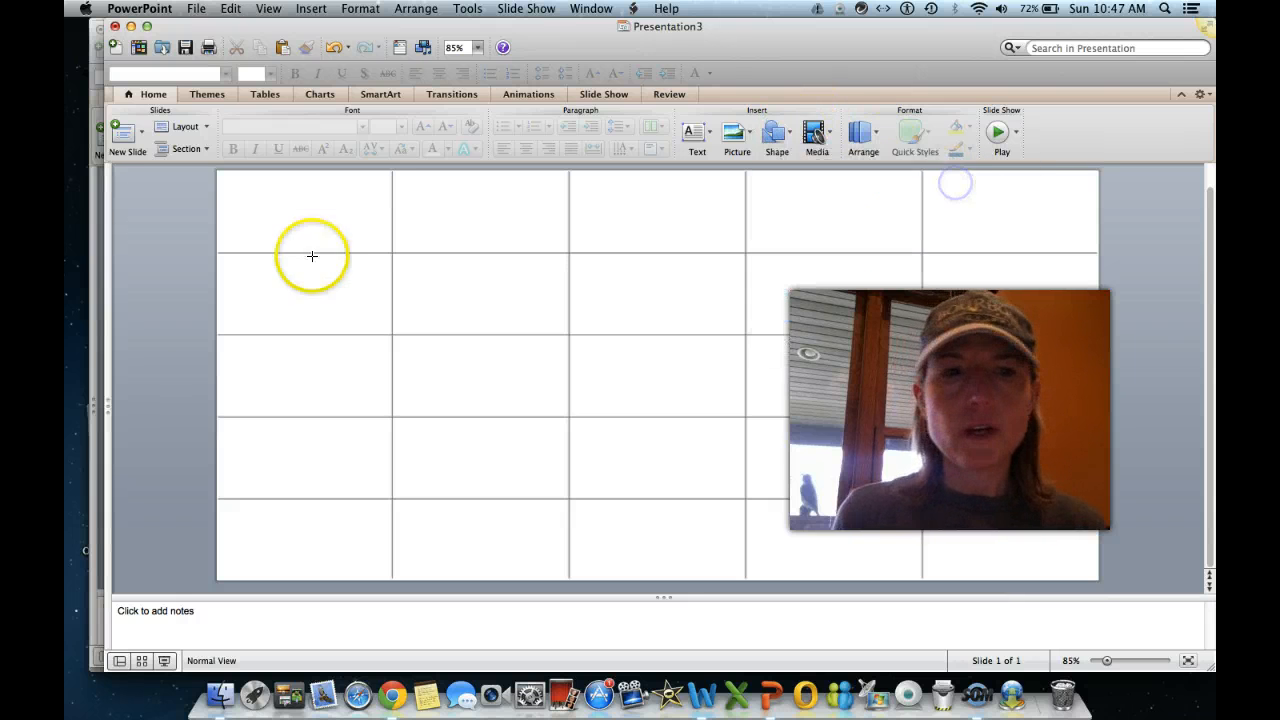
mouse_move(217, 334)
mouse_down()
mouse_move(1076, 375)
mouse_move(1097, 398)
mouse_move(1092, 414)
mouse_up()
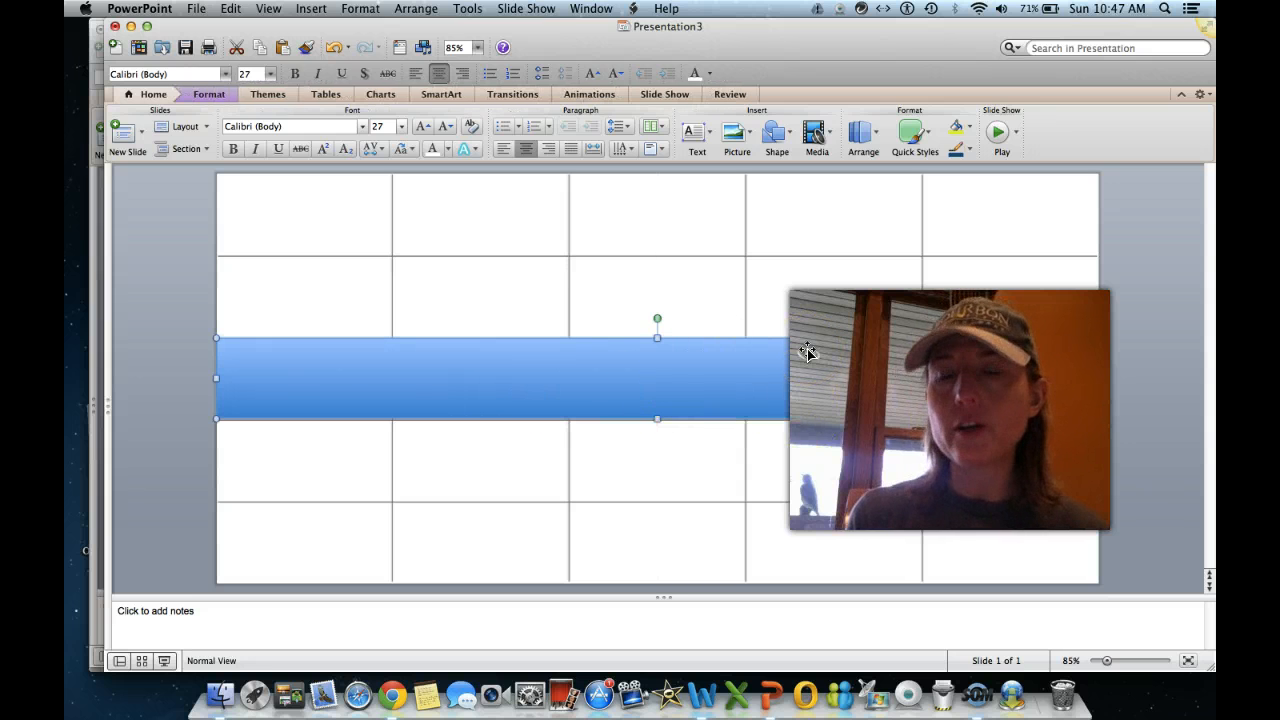
- Insert beach.jpg from the Desktop and enlarge it proportionally until it covers nearly the full slide height
click(831, 246)
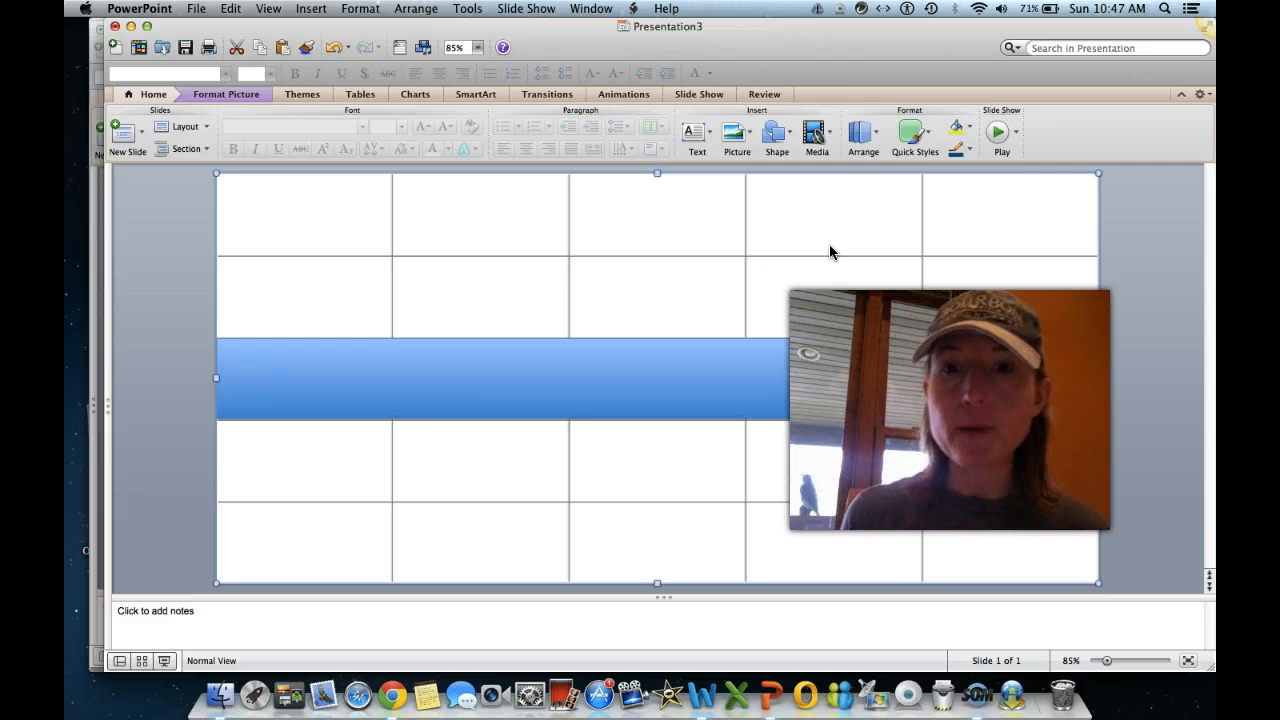
click(751, 138)
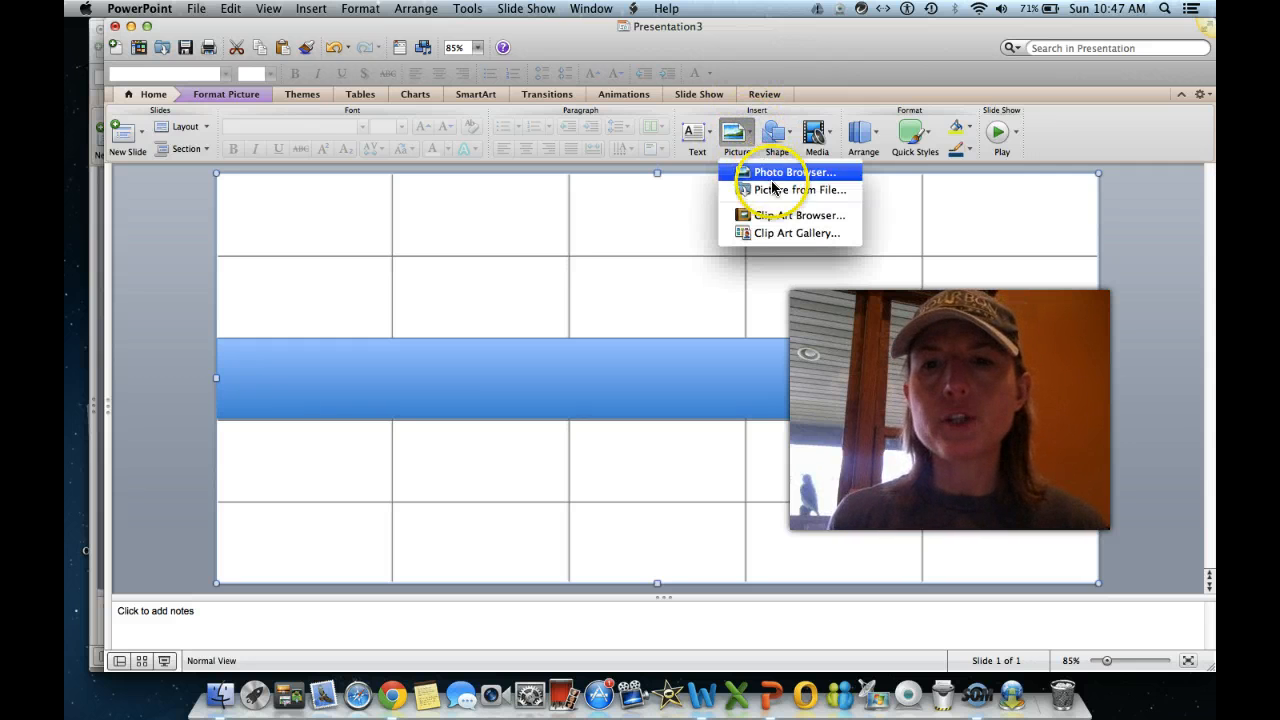
click(775, 190)
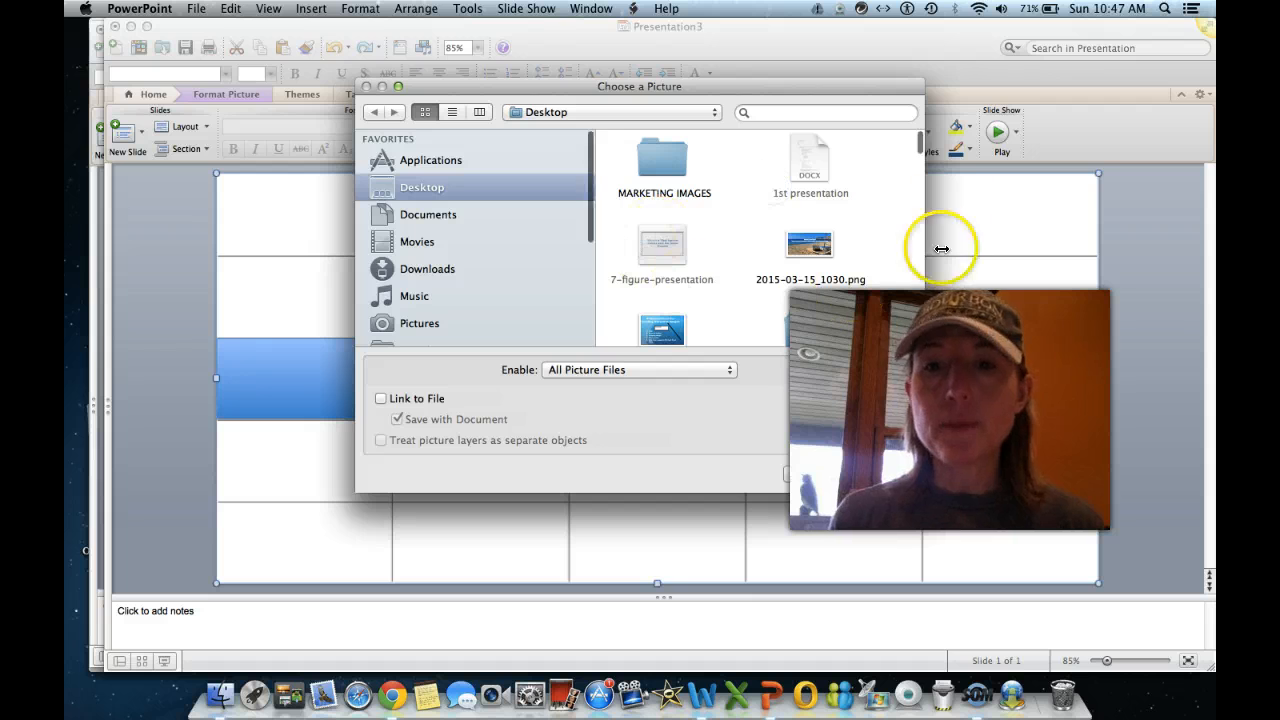
drag(920, 143, 920, 175)
click(646, 231)
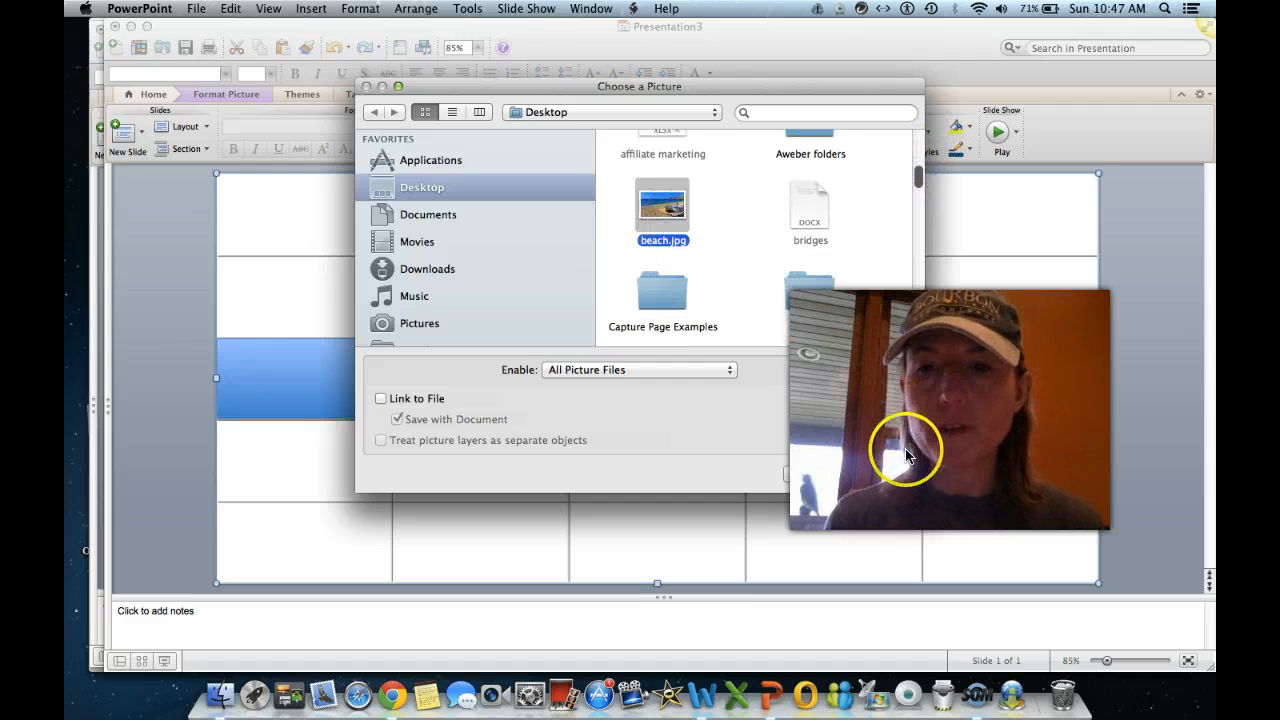
click(880, 466)
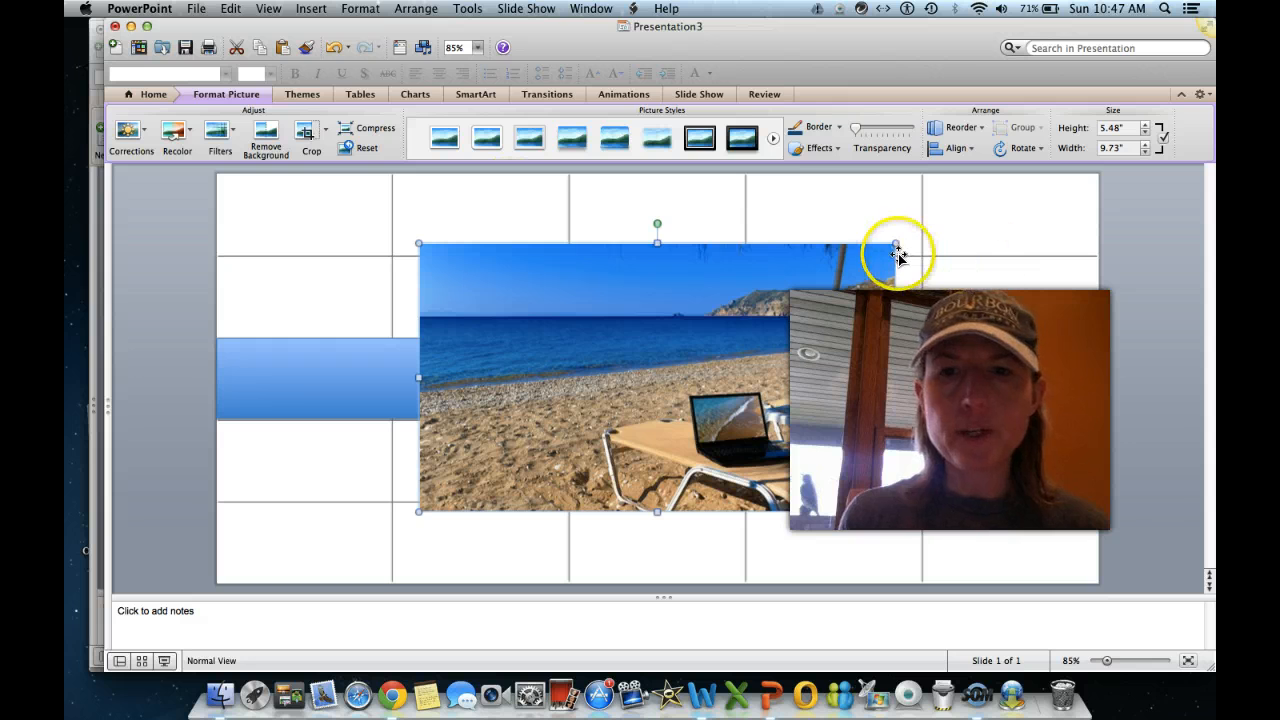
drag(895, 243, 1019, 173)
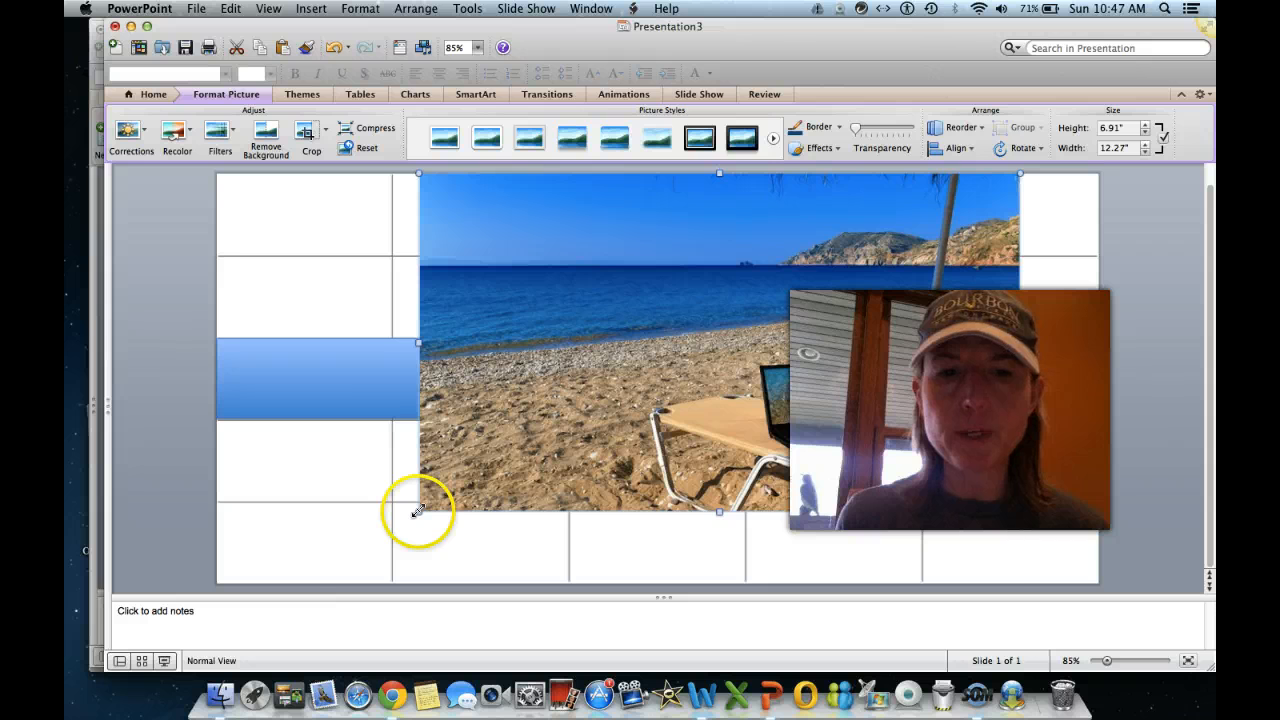
drag(418, 511, 309, 574)
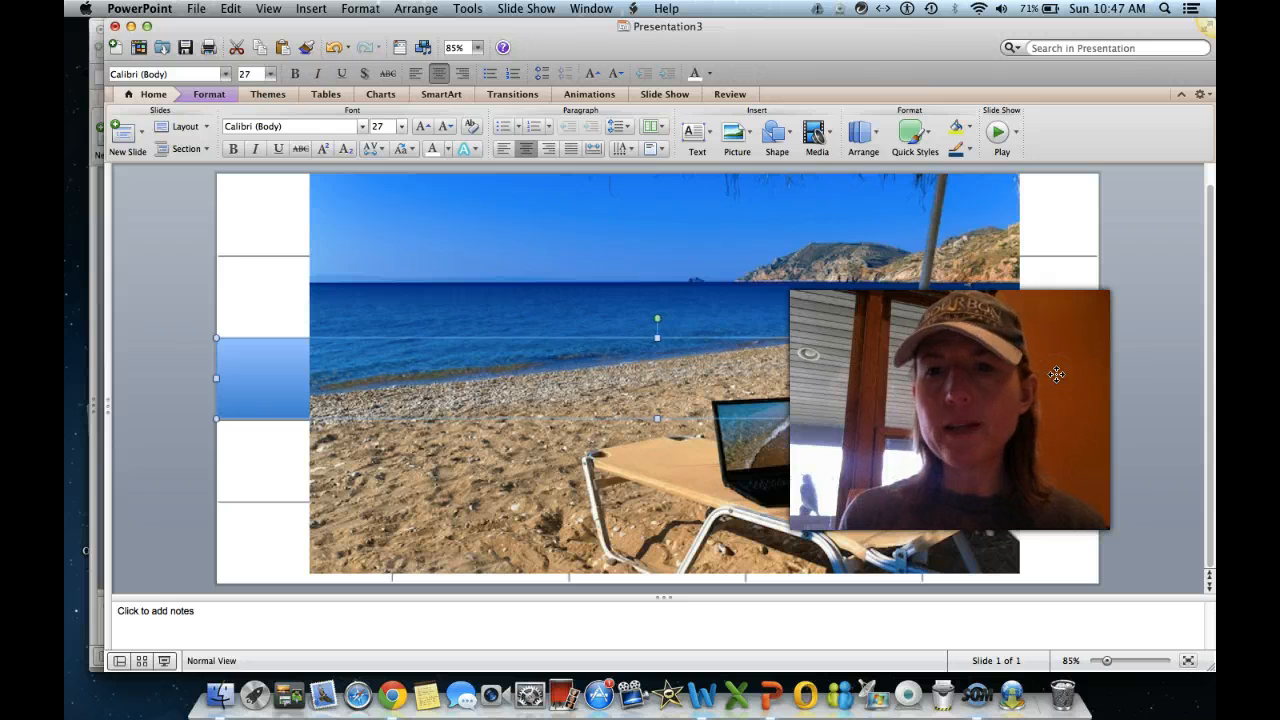
- Bring the blue rectangle to the front so that it lies over the beach photo
click(790, 134)
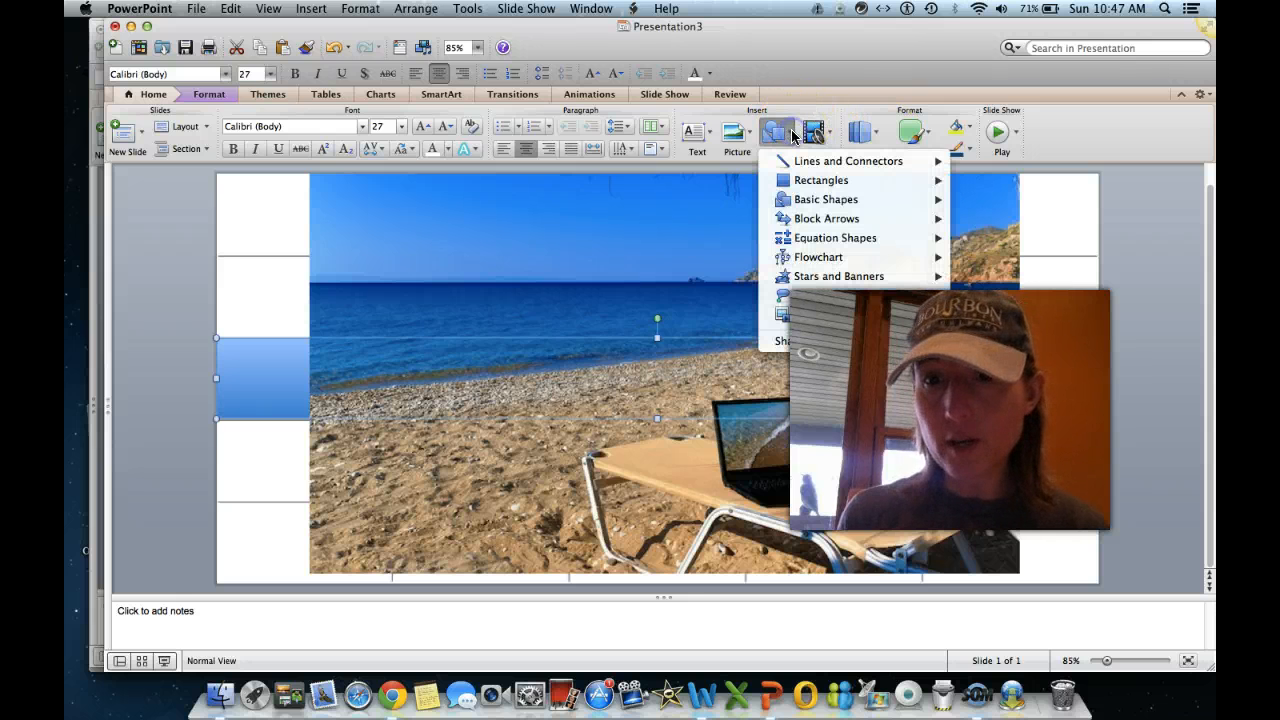
click(1138, 242)
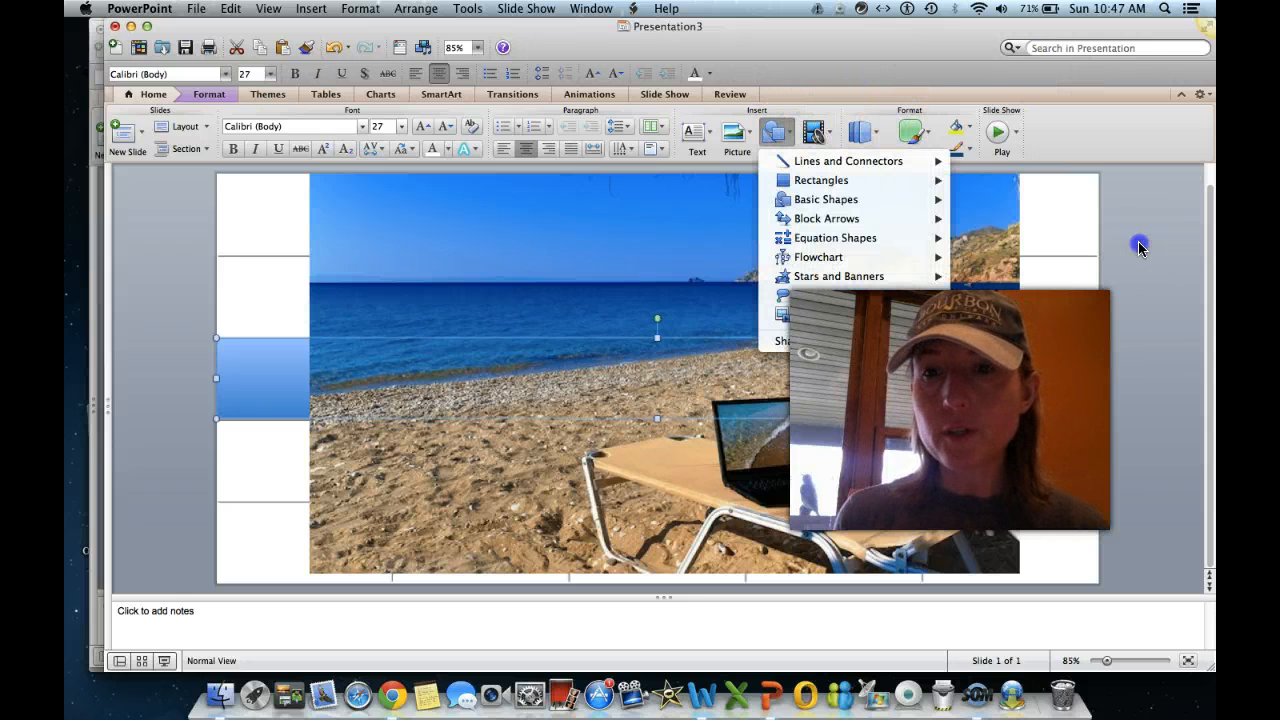
click(862, 135)
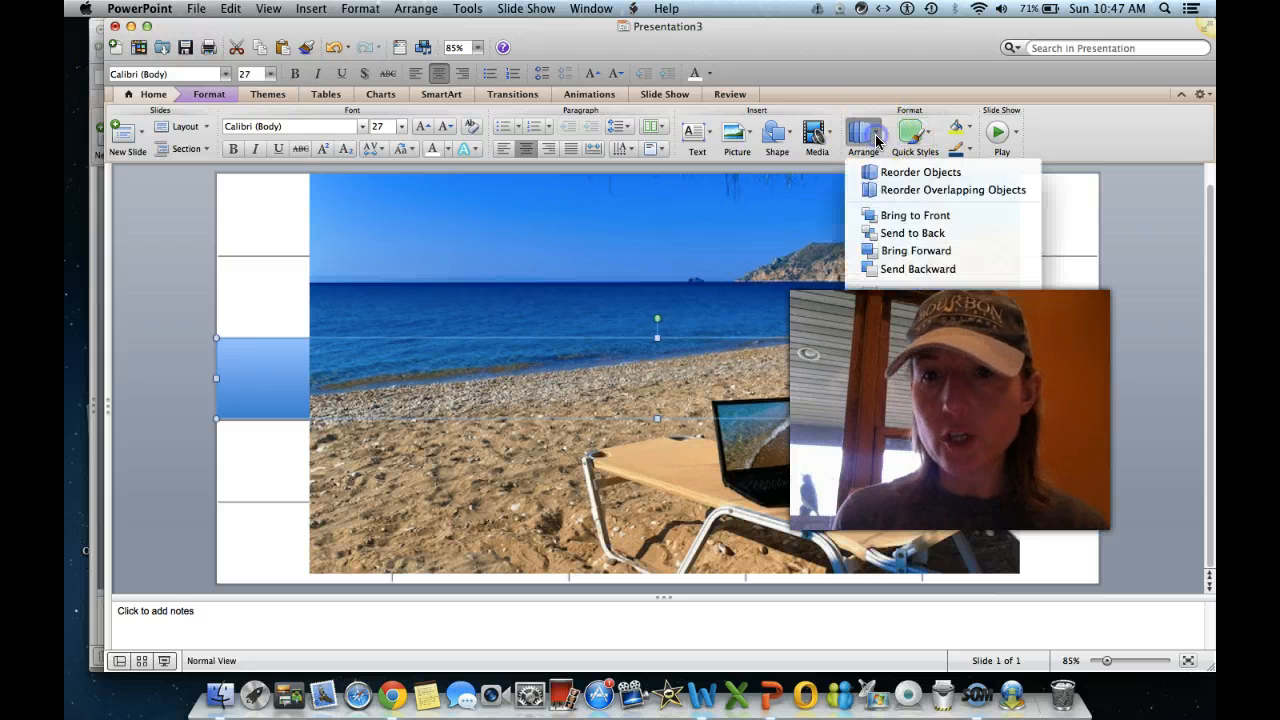
click(902, 214)
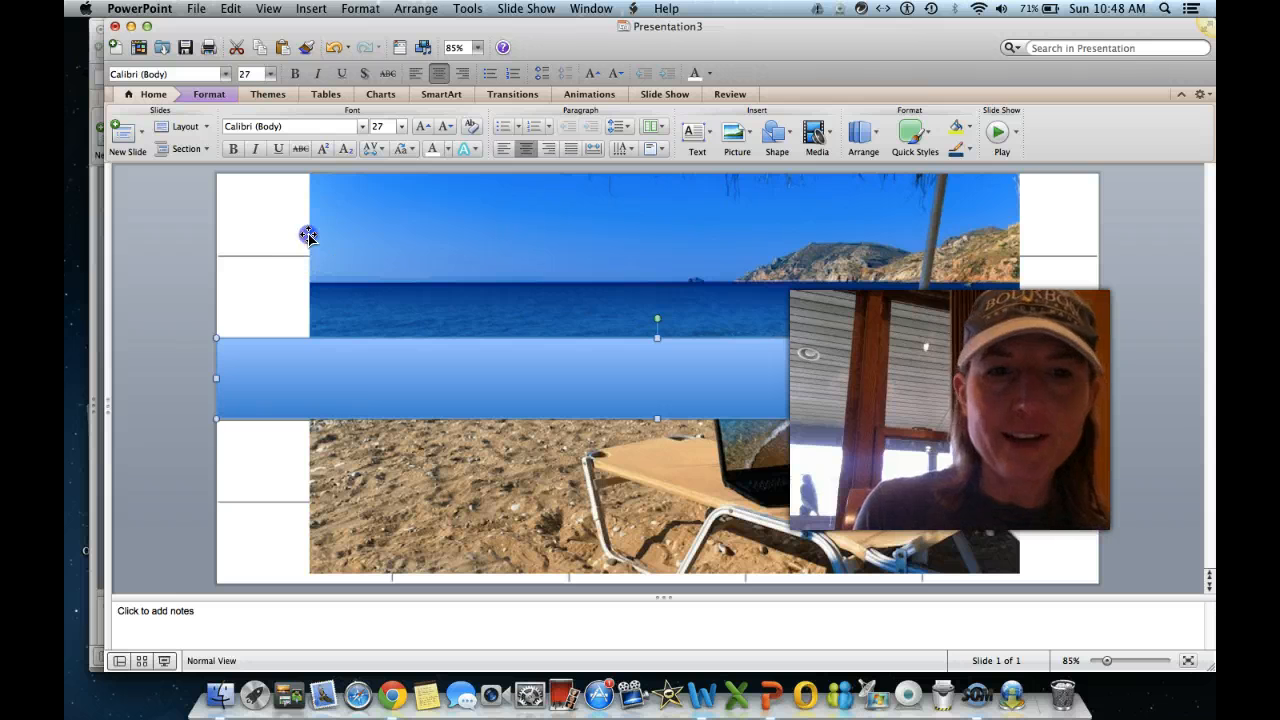
- Stretch the beach photo sideways and downwards until it covers the whole slide
click(308, 300)
drag(308, 372, 216, 374)
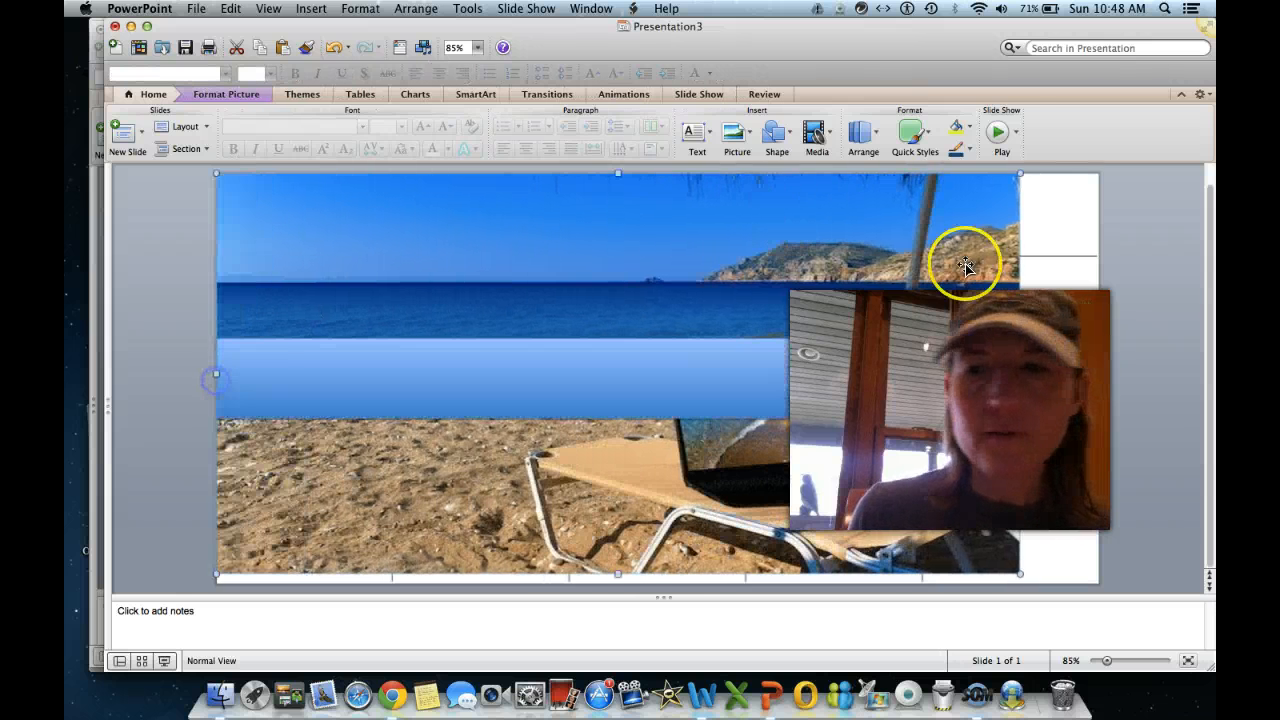
drag(1032, 374, 1095, 385)
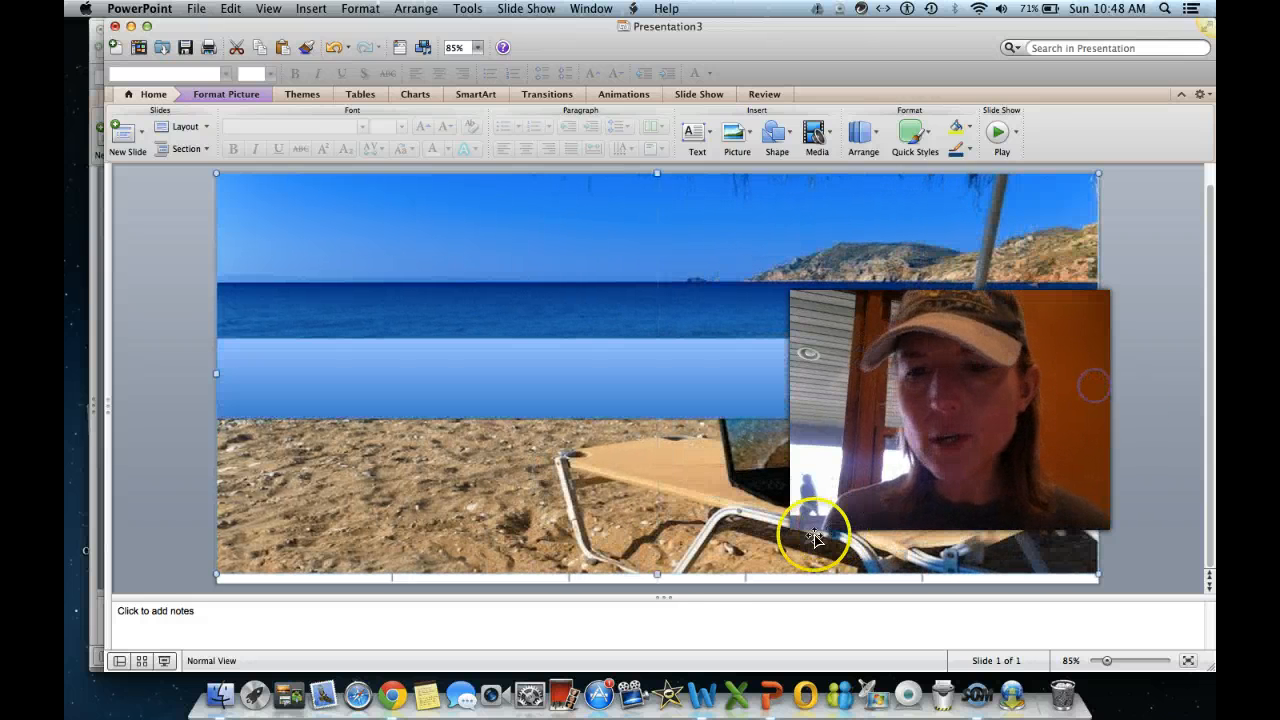
drag(656, 576, 656, 583)
click(543, 400)
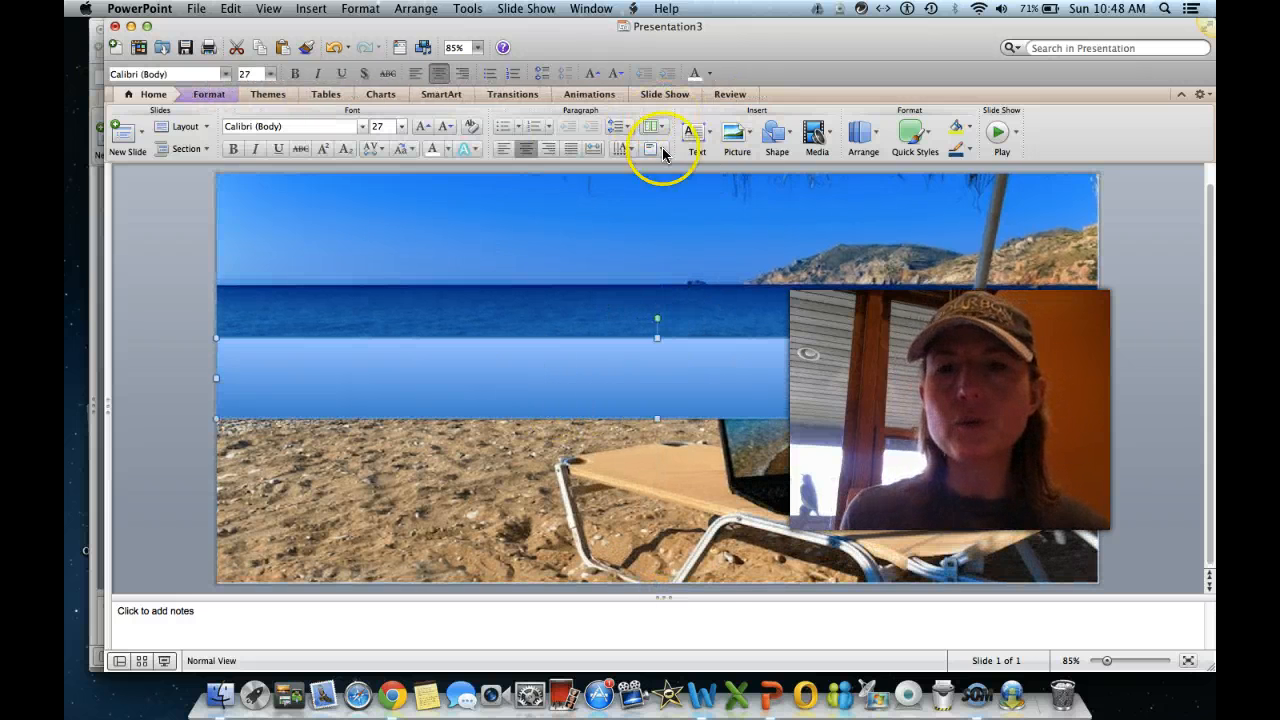
click(699, 130)
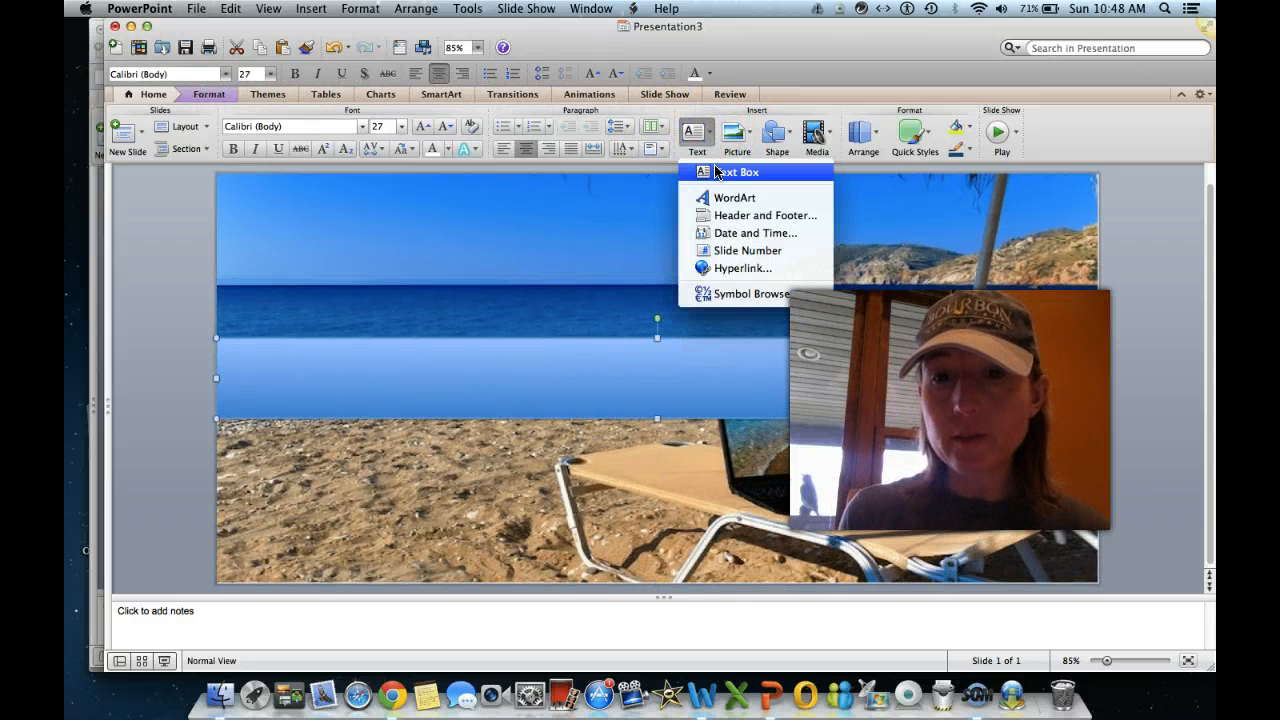
click(727, 173)
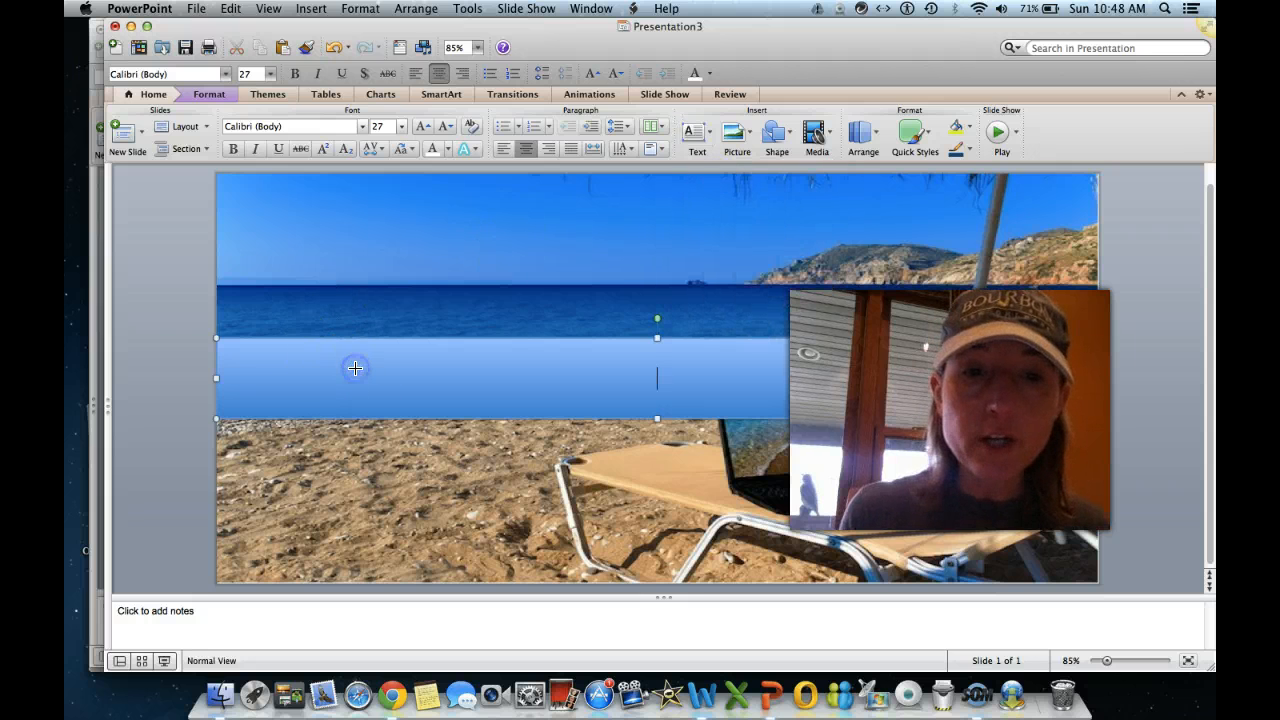
mouse_move(355, 369)
mouse_down()
mouse_move(397, 374)
mouse_move(389, 363)
mouse_move(360, 380)
mouse_move(355, 366)
mouse_up()
click(452, 493)
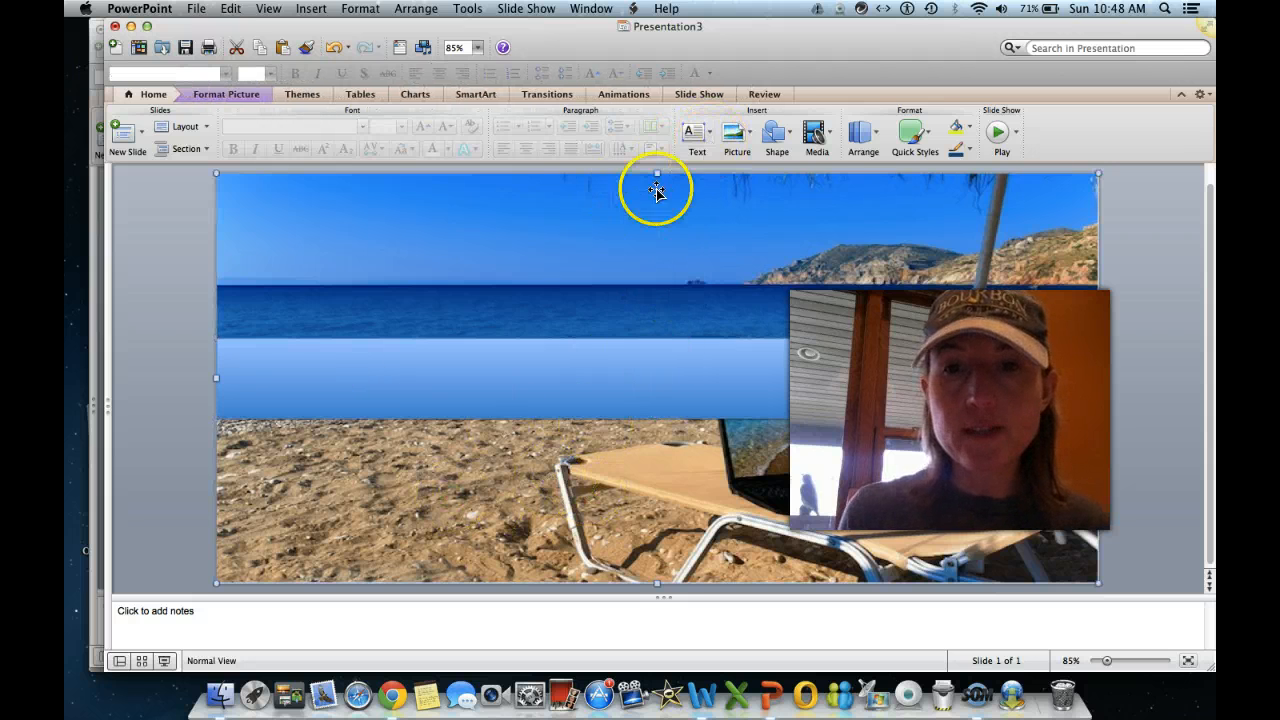
- Insert a text box on the rectangle reading "Believe in Shortcuts?" and, below, "Then yYou've Got to Check out this Business Style Franchise System"
click(703, 154)
click(718, 171)
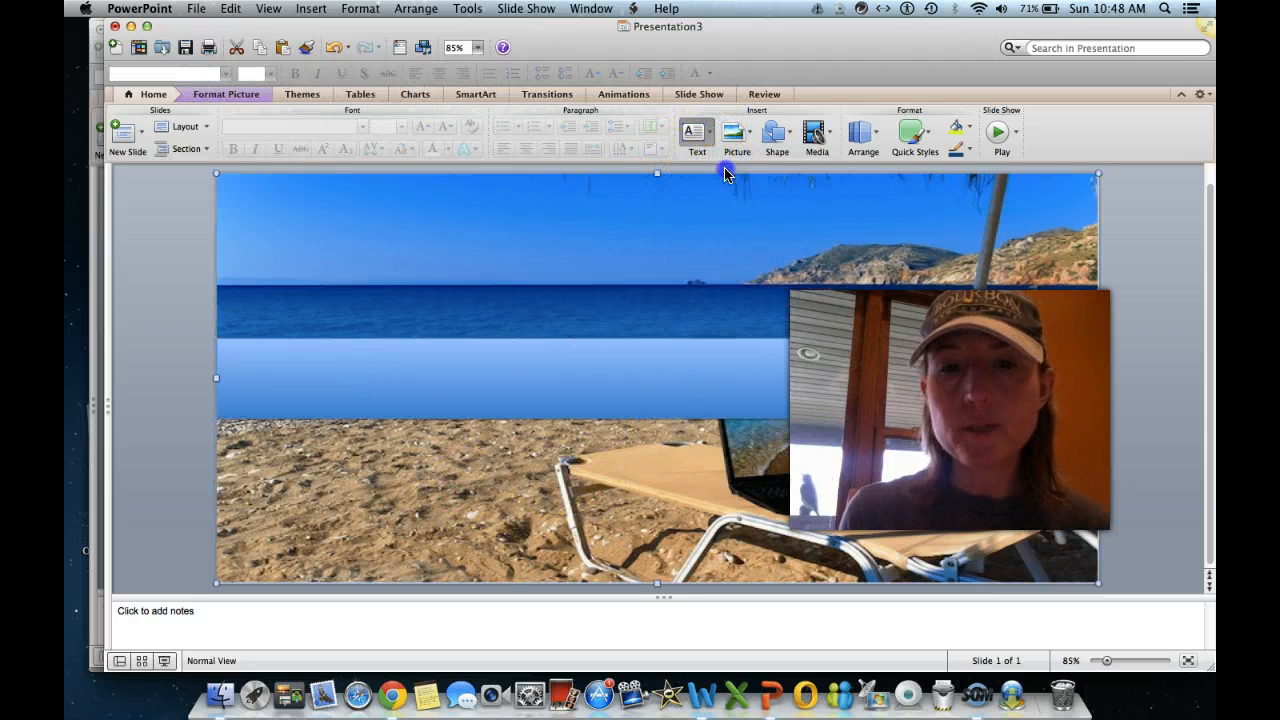
drag(366, 384, 573, 352)
click(395, 367)
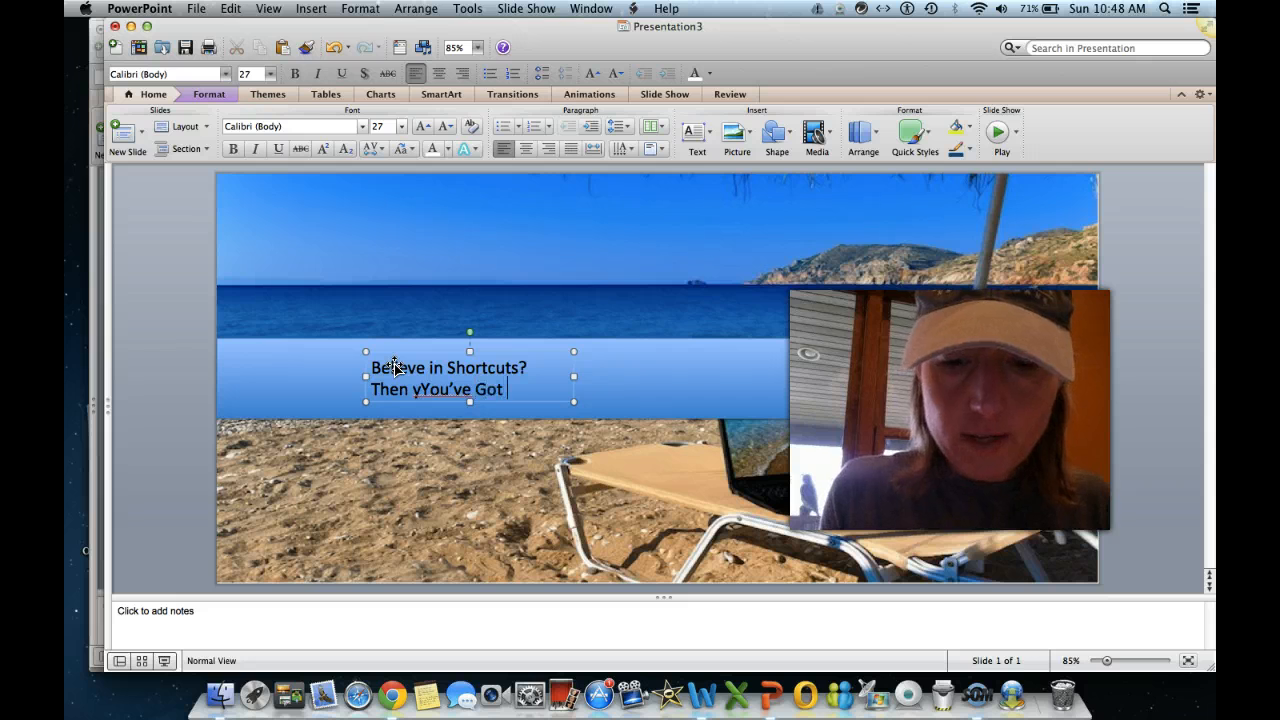
text(k out this Business)
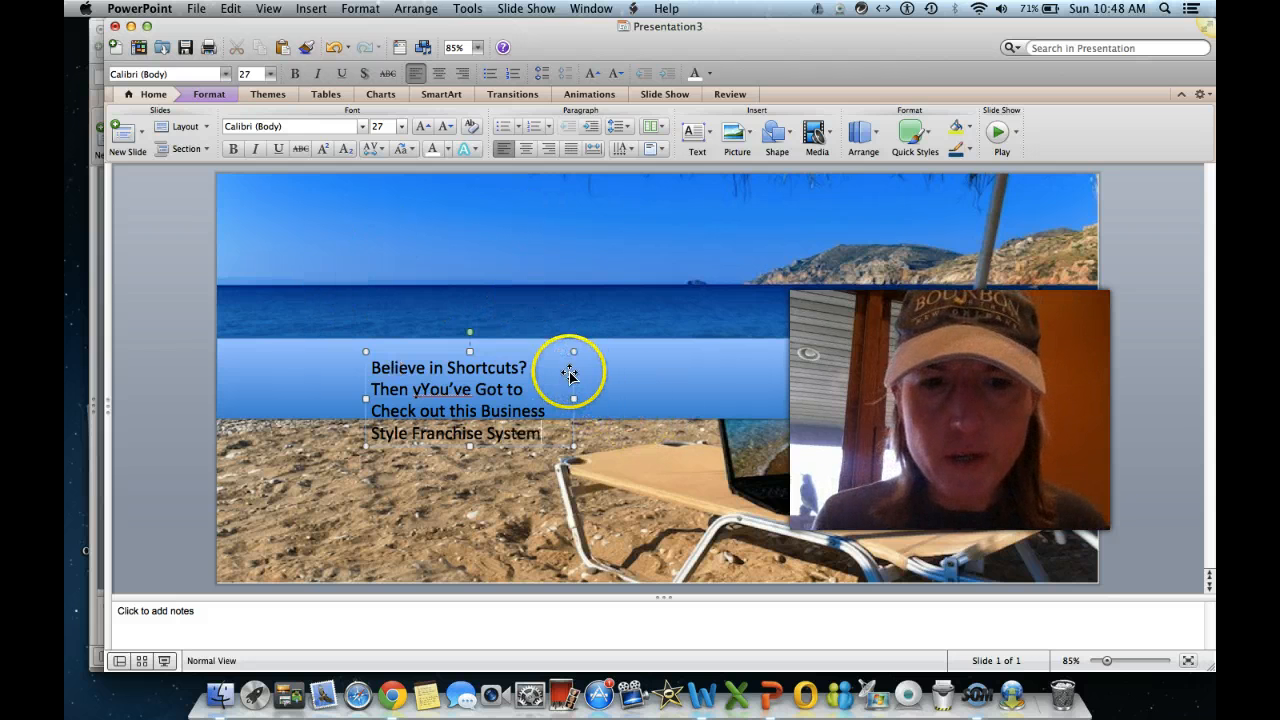
- Widen the text box to nearly the full slide width so that its text fits on two lines within the rectangle
drag(574, 400, 869, 349)
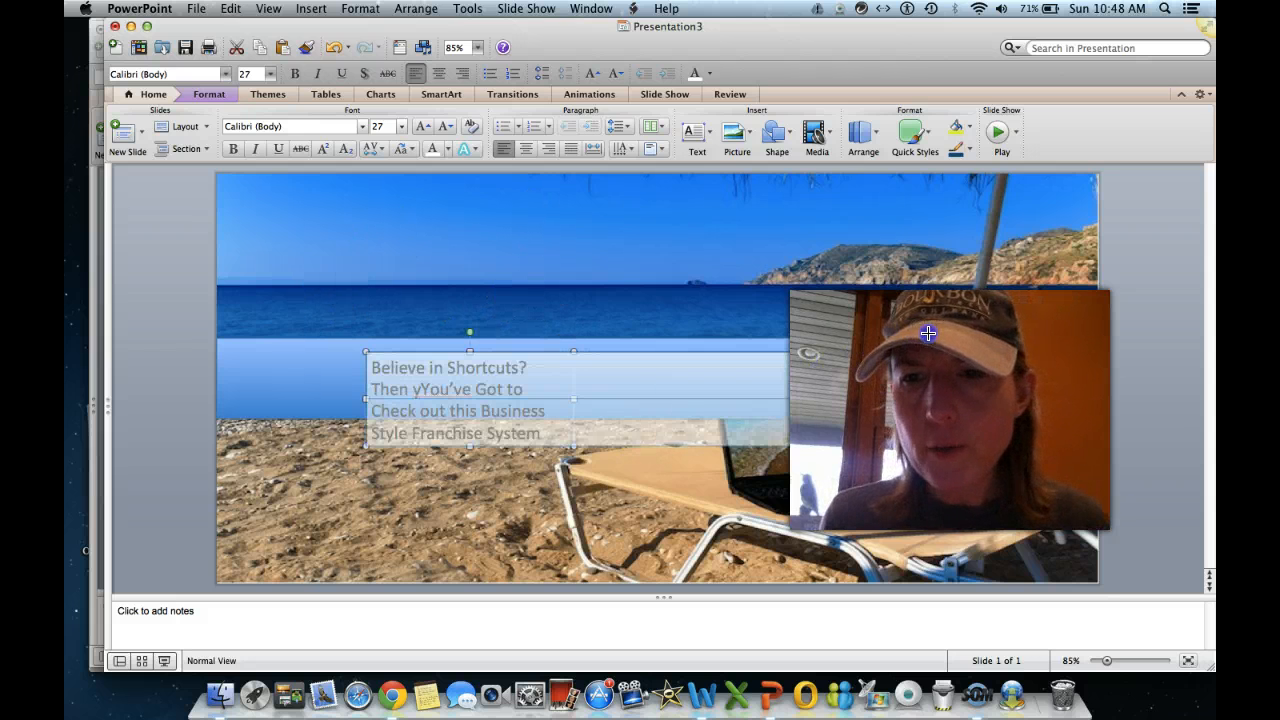
drag(992, 334, 992, 334)
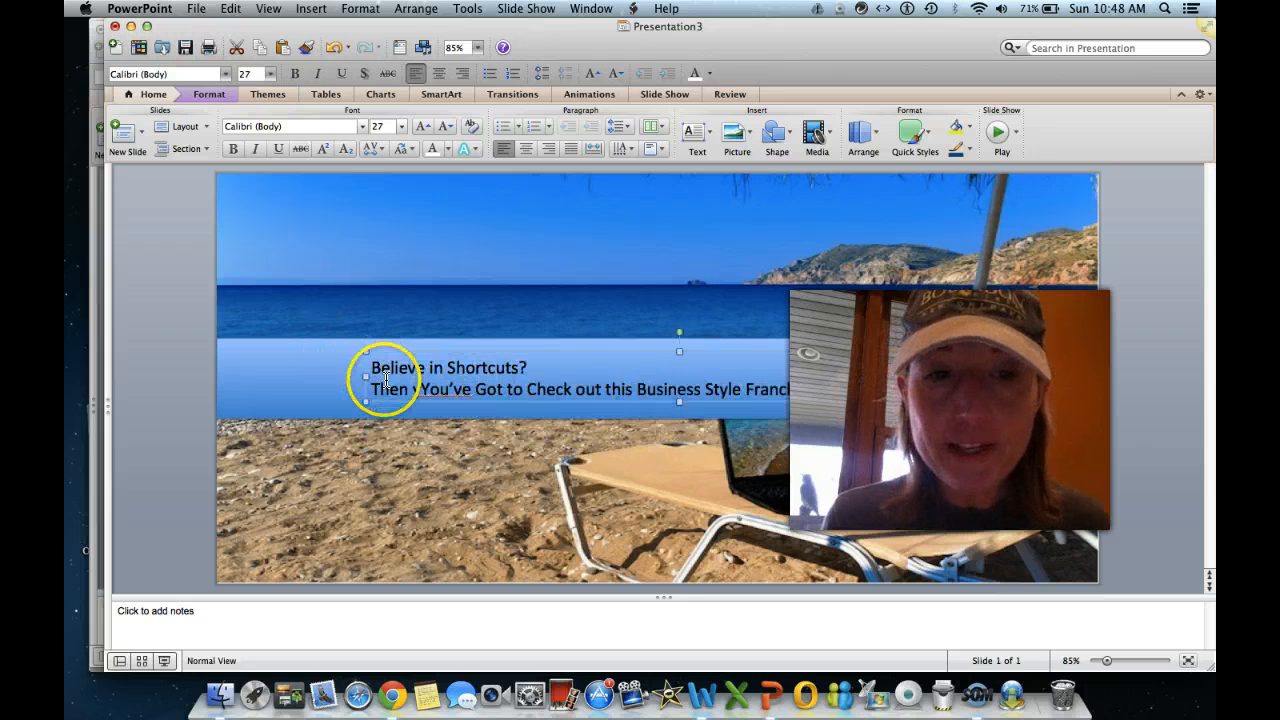
drag(364, 376, 233, 376)
drag(998, 377, 1057, 372)
- Set both text lines in the Impact font and correct "yYou've" to "You've"
drag(238, 362, 756, 382)
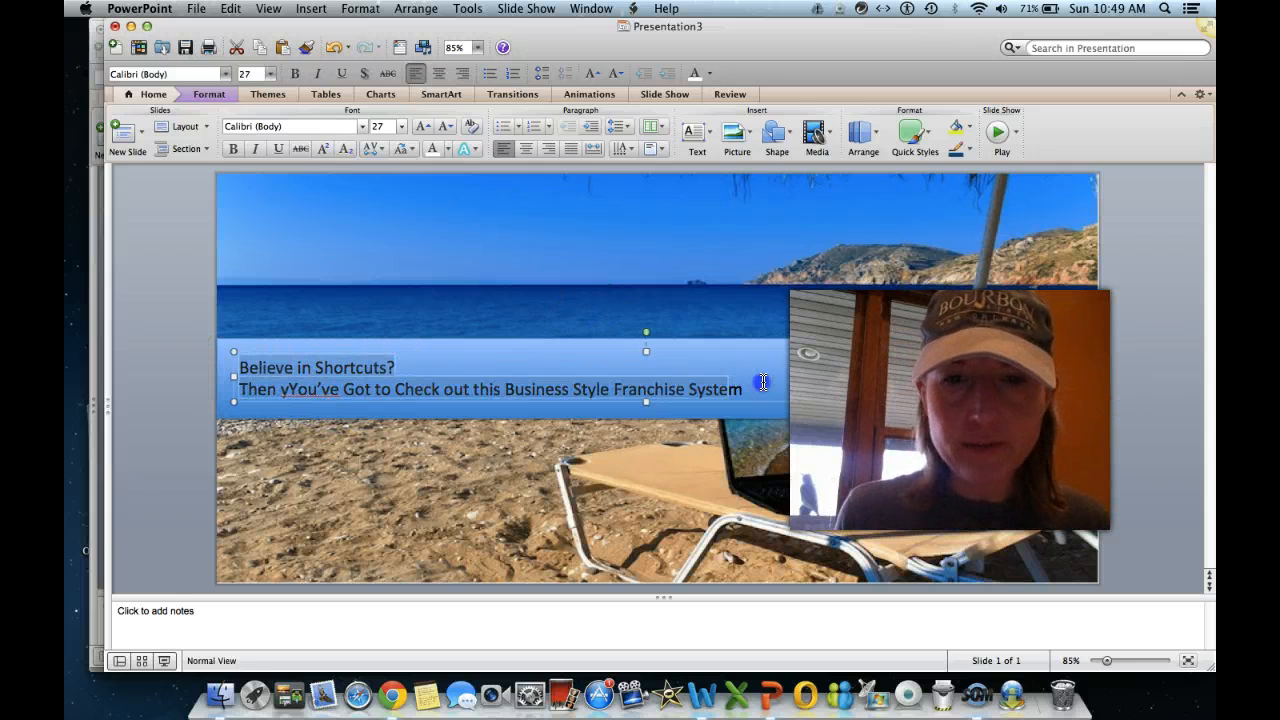
click(362, 127)
click(337, 231)
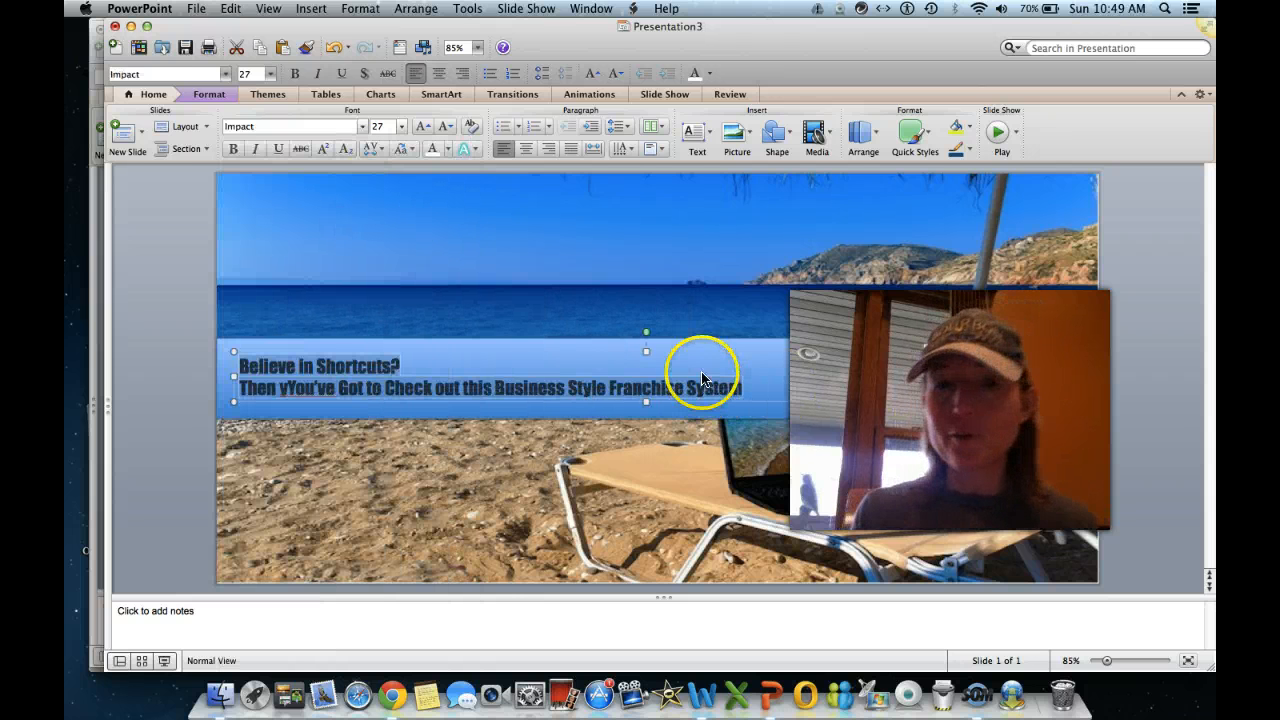
click(289, 388)
key(BackSpace)
text(Y)
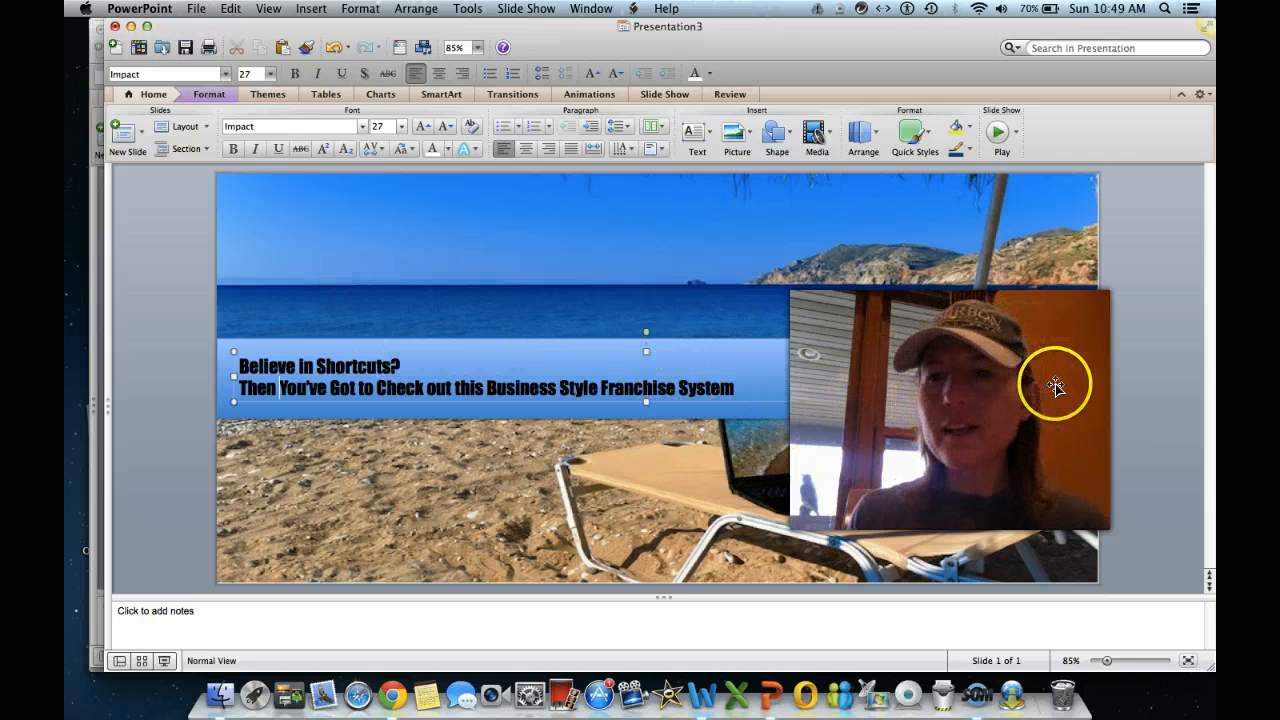
- Enlarge both text lines to font size 36, and increase the size further to 40
drag(240, 365, 456, 372)
drag(651, 388, 740, 387)
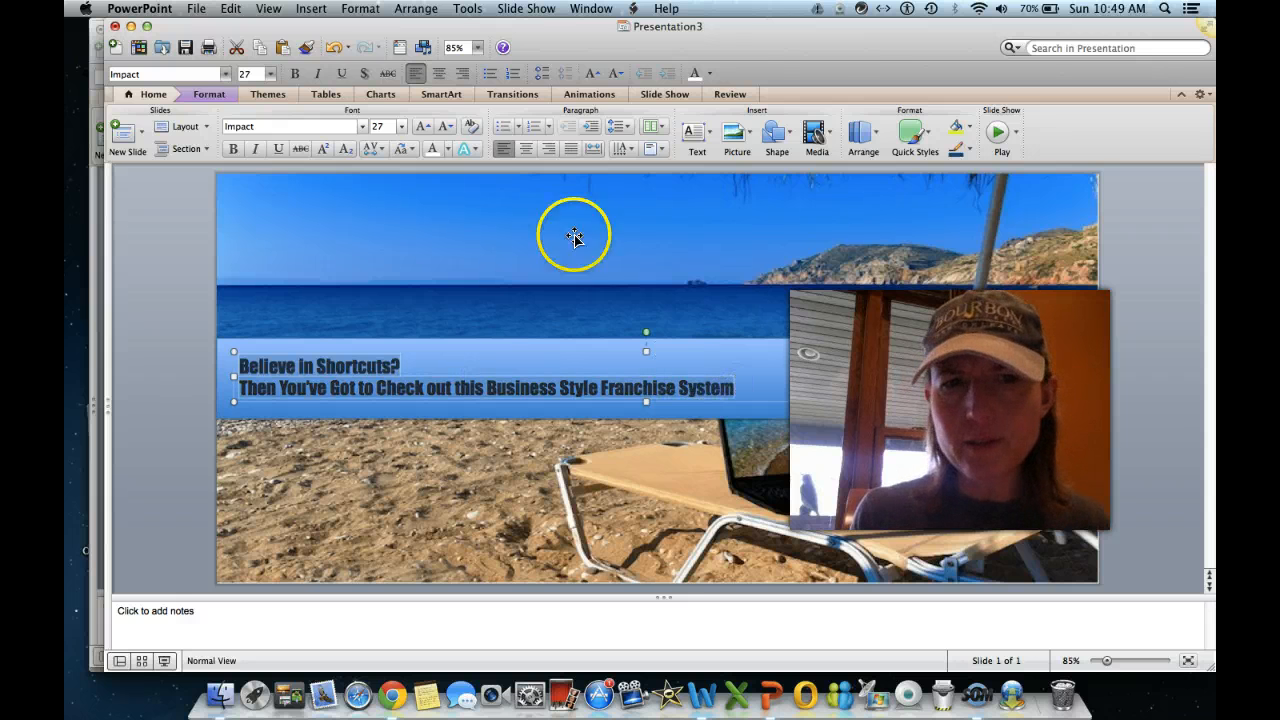
click(401, 128)
click(408, 313)
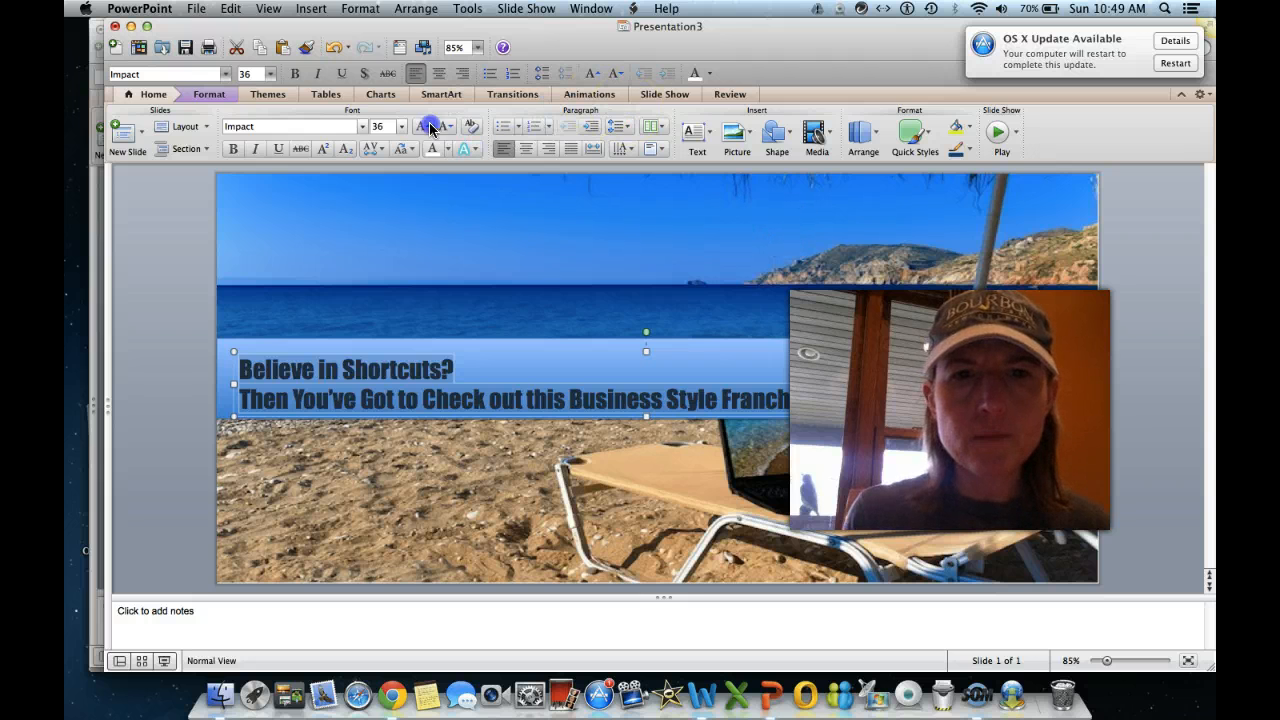
click(398, 128)
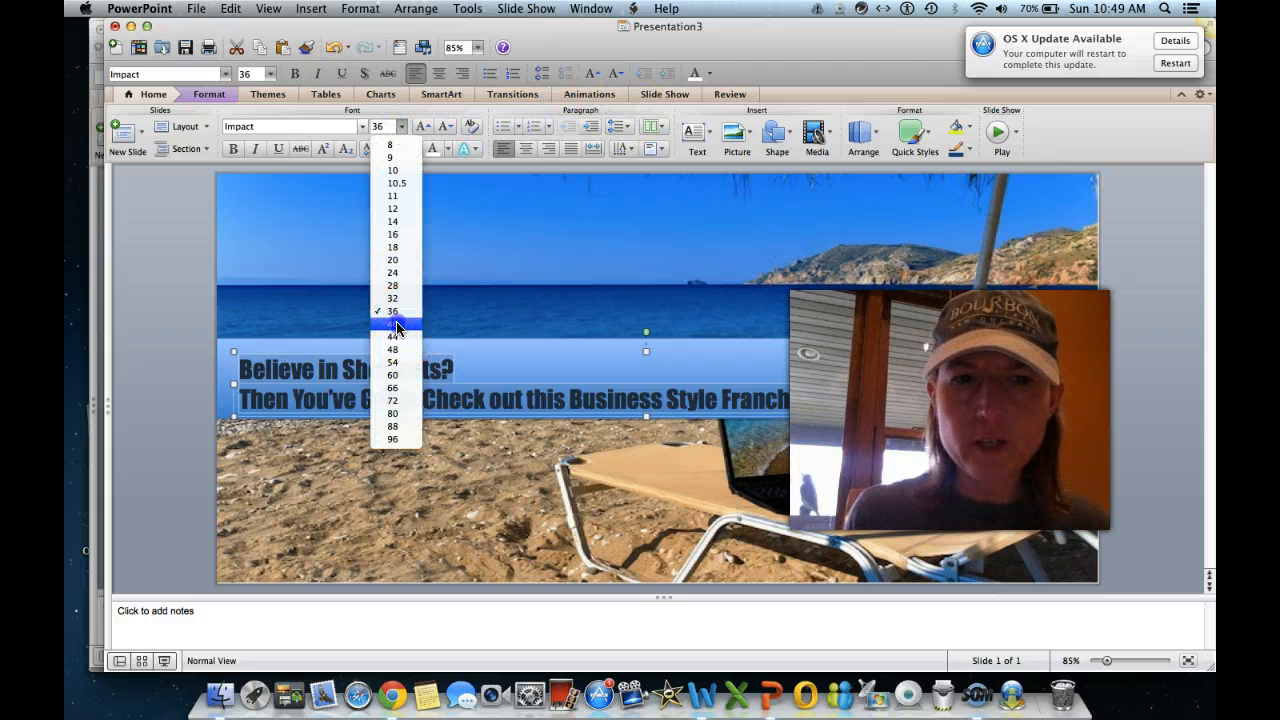
click(396, 322)
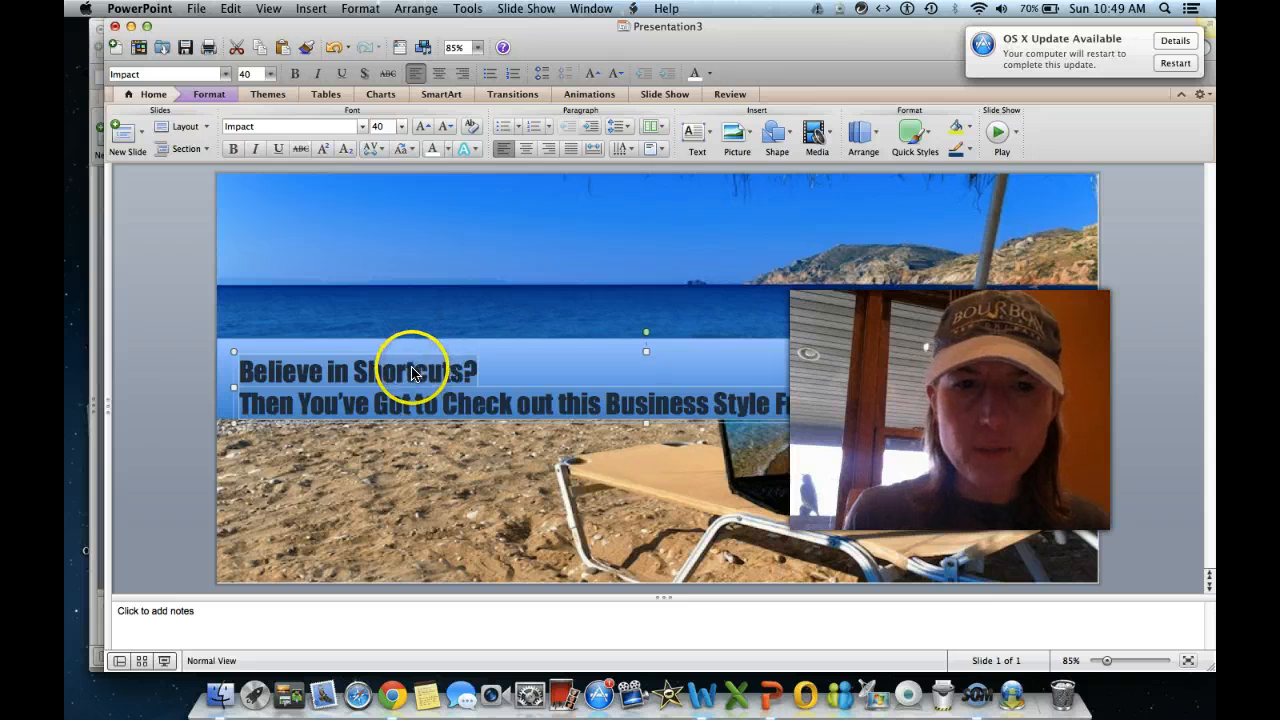
click(405, 364)
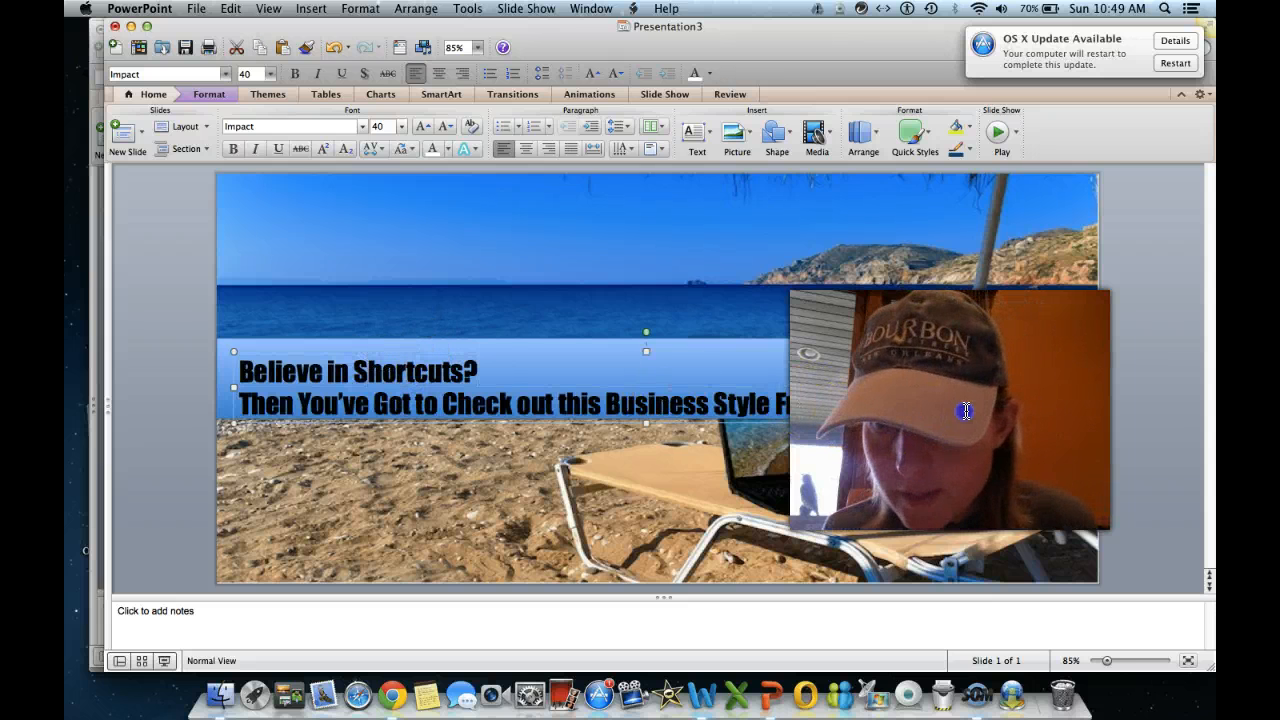
drag(442, 452, 452, 455)
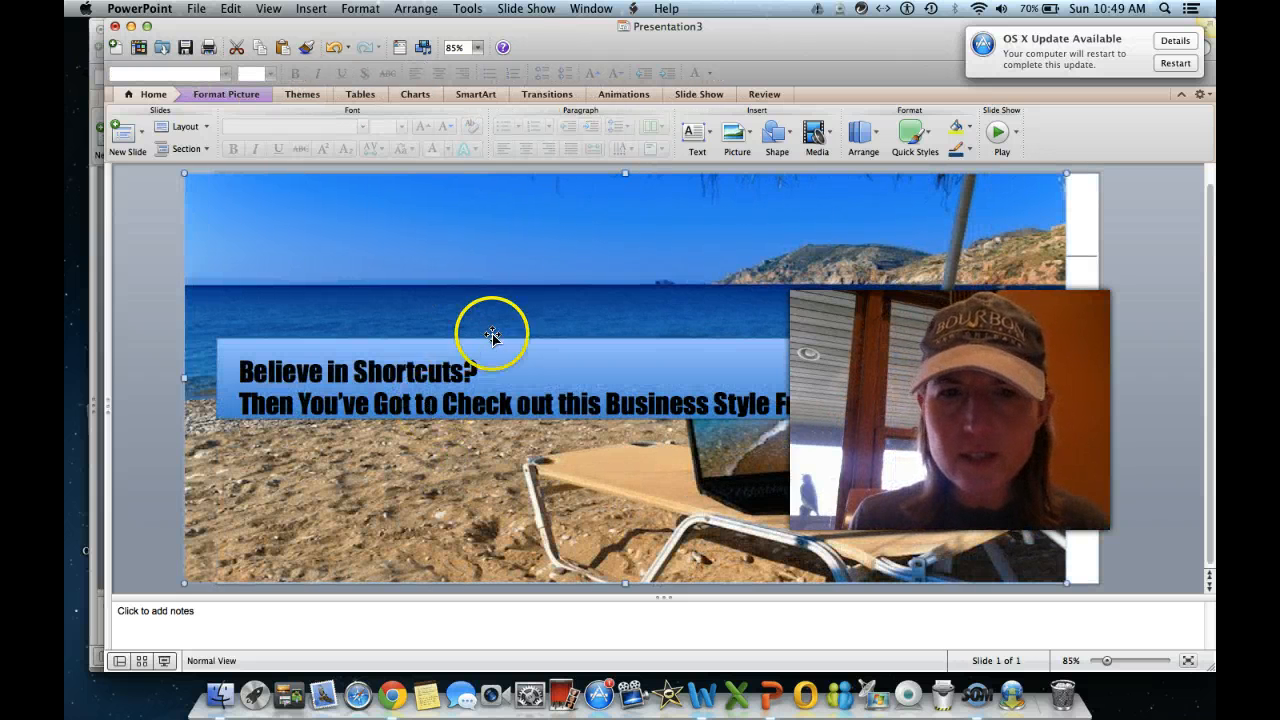
drag(1034, 234, 1052, 237)
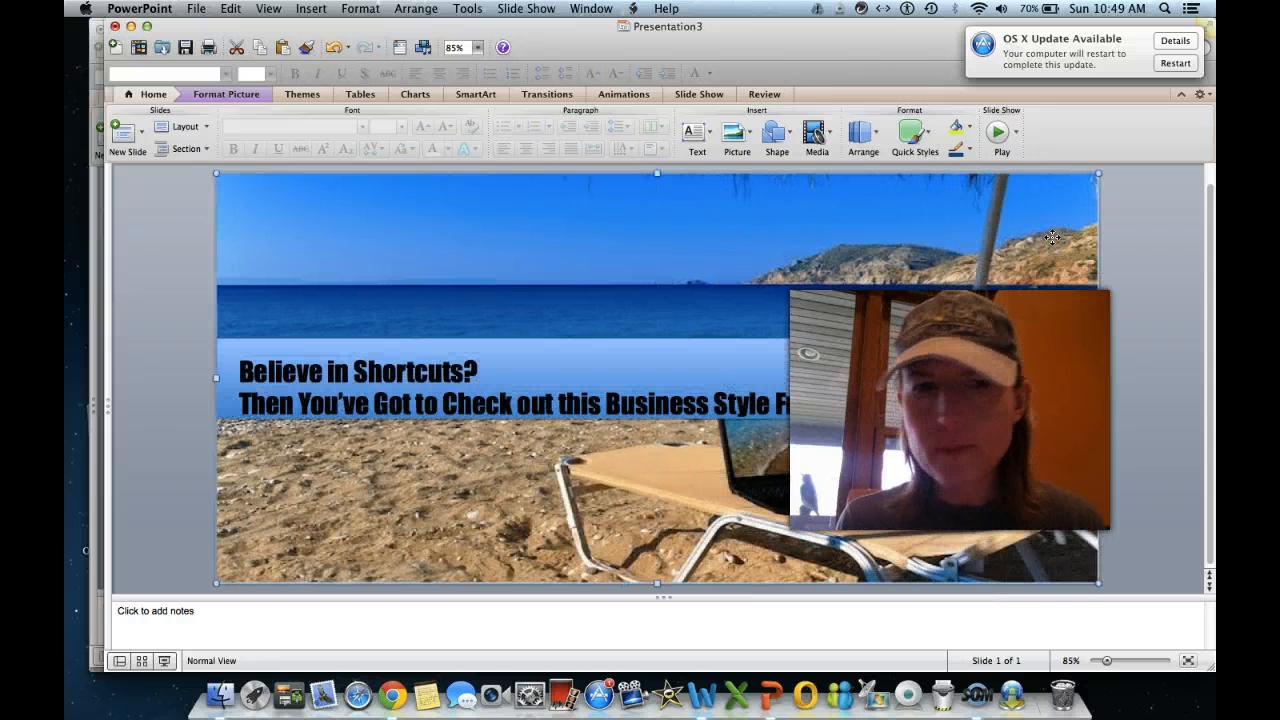
click(1152, 318)
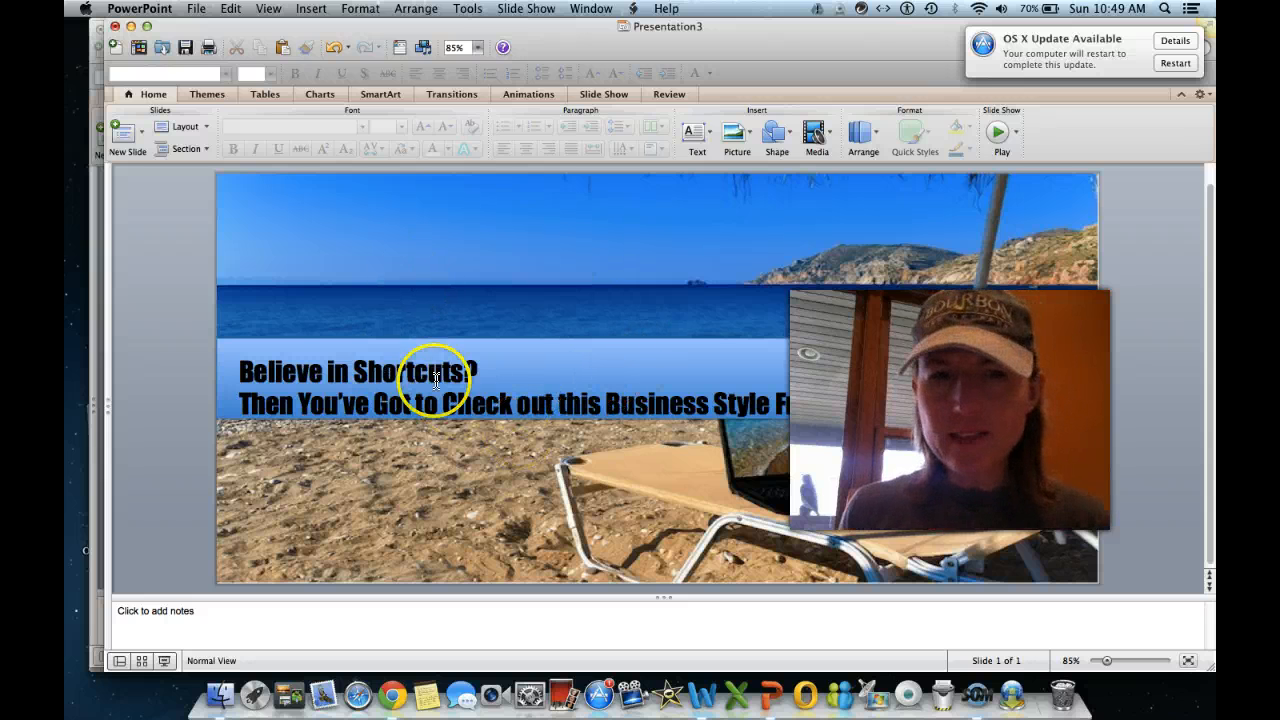
- Delete the blue guide rectangle behind the text
click(1058, 386)
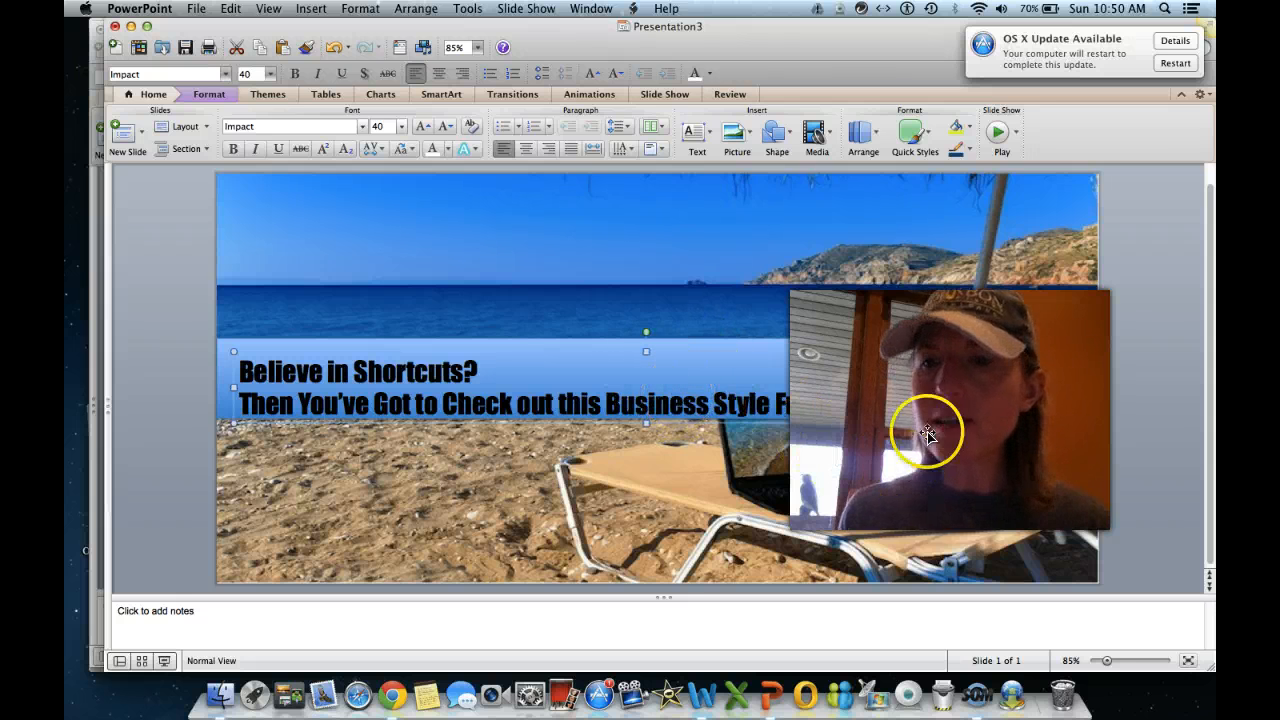
click(1100, 389)
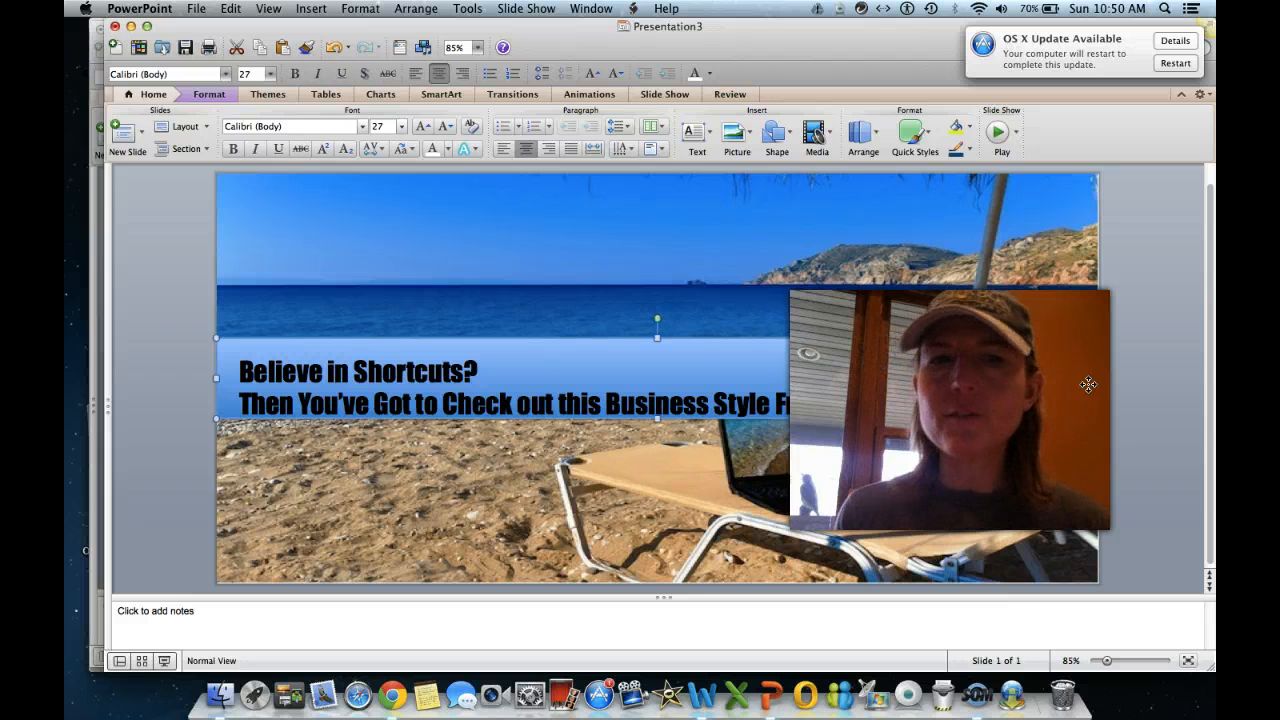
key(Delete)
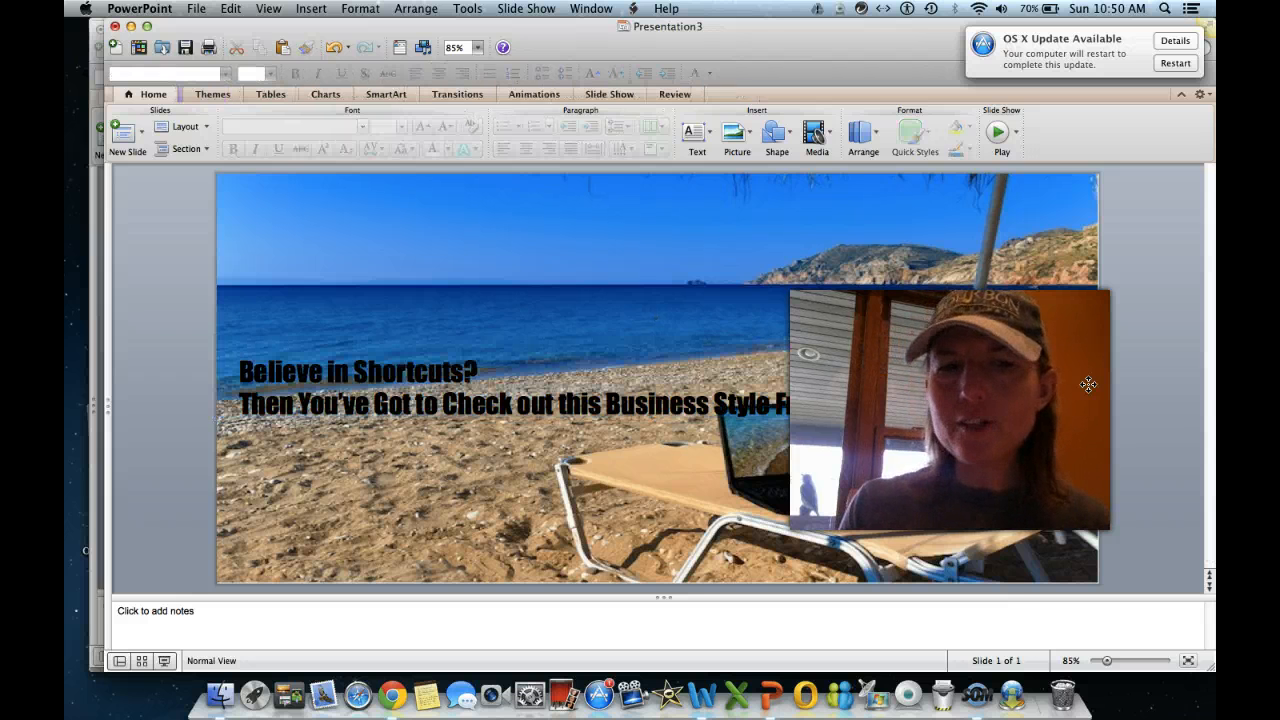
- Change the font colour of both text lines to white
click(243, 364)
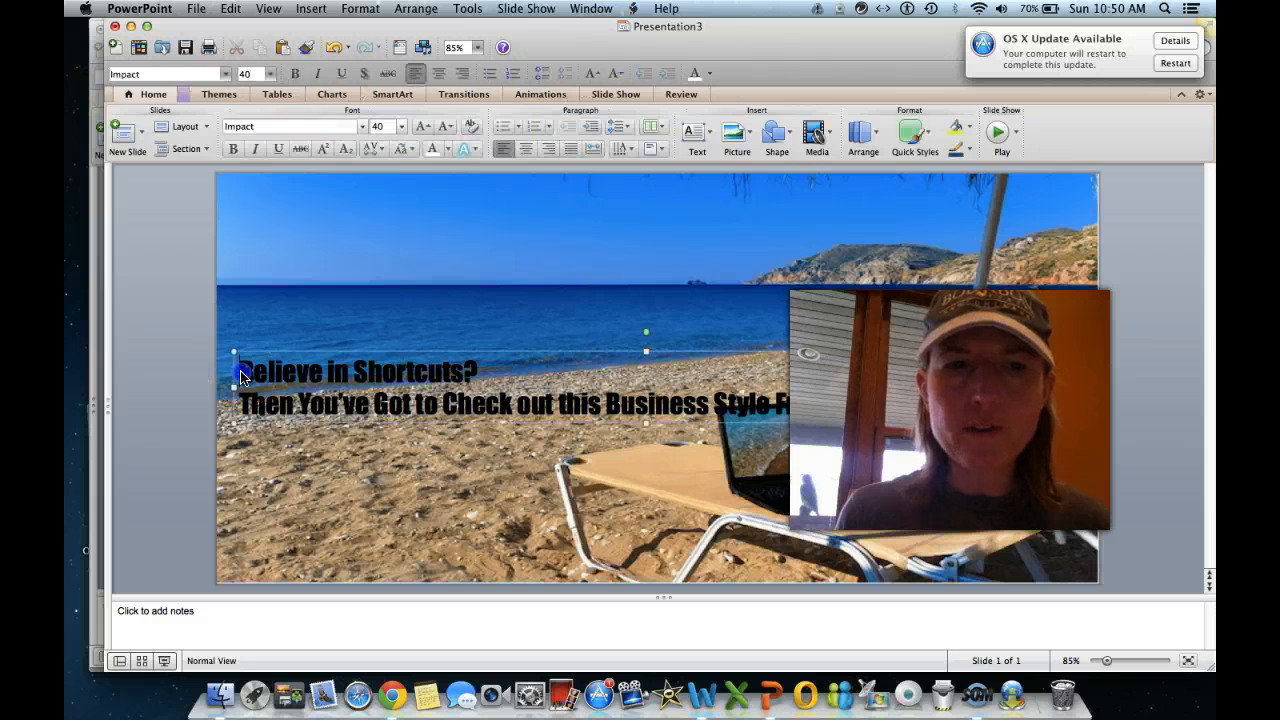
drag(240, 368, 369, 351)
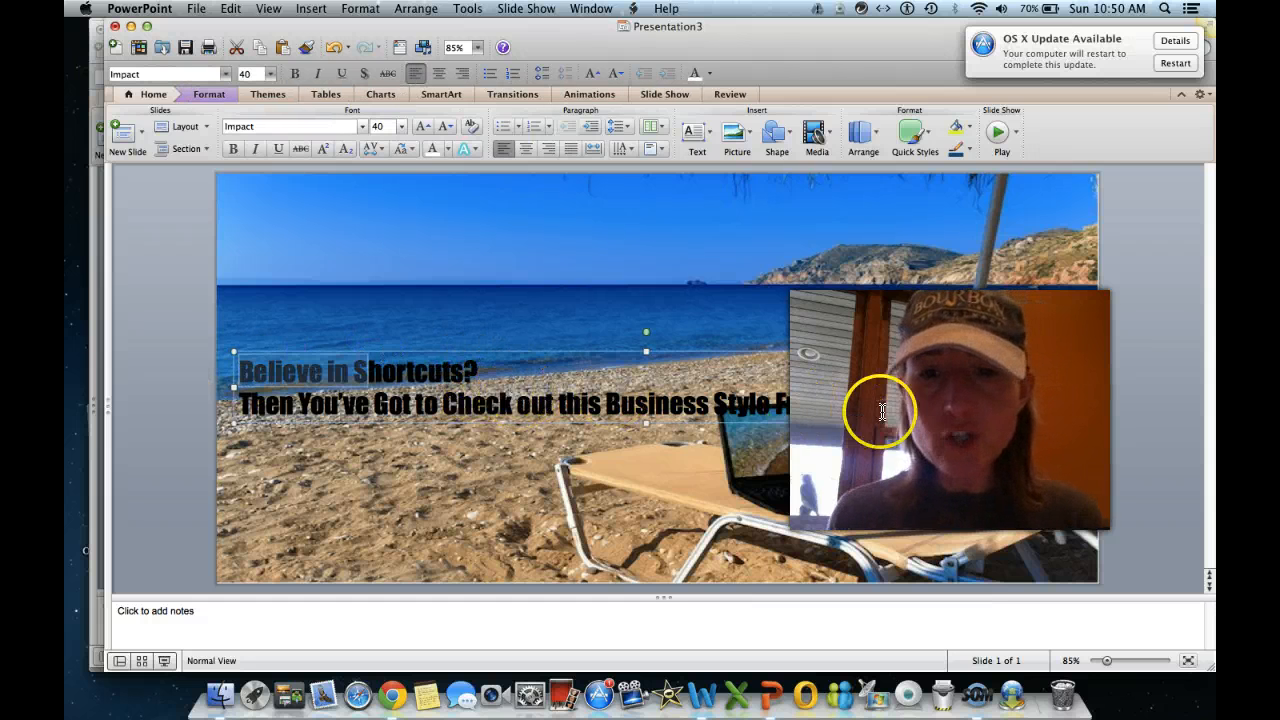
click(975, 403)
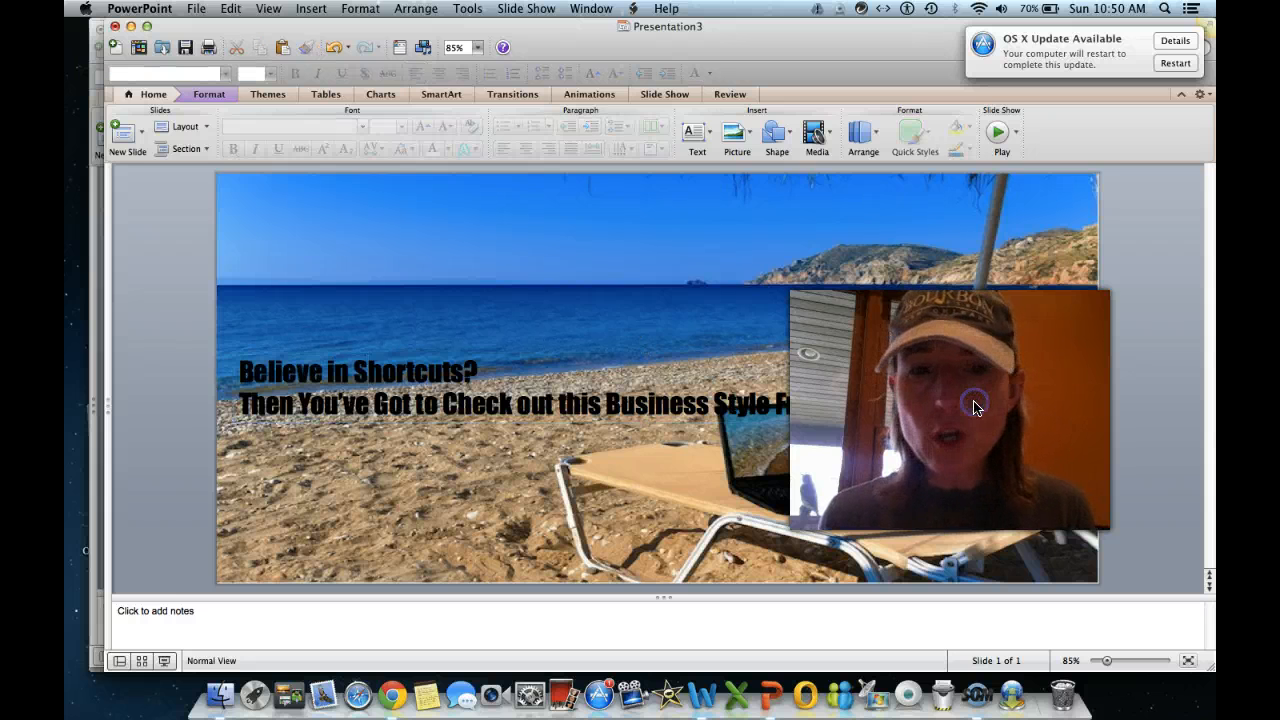
drag(244, 369, 679, 362)
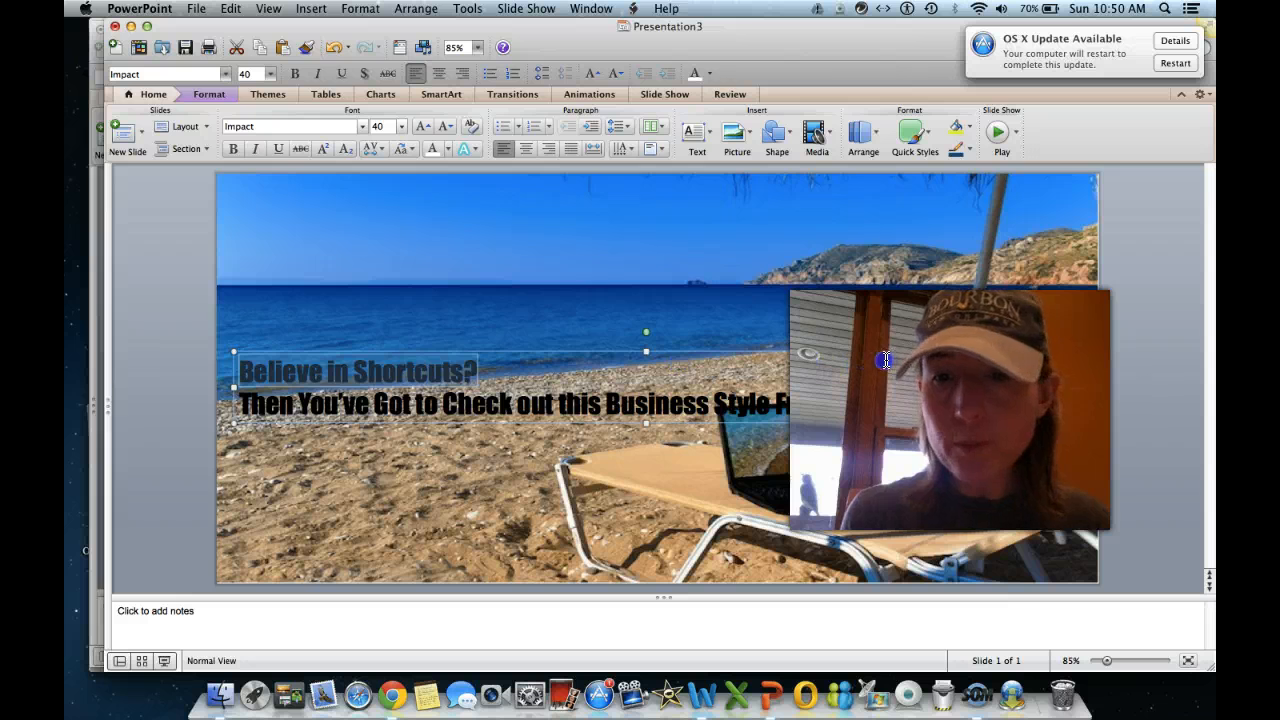
drag(937, 389, 993, 409)
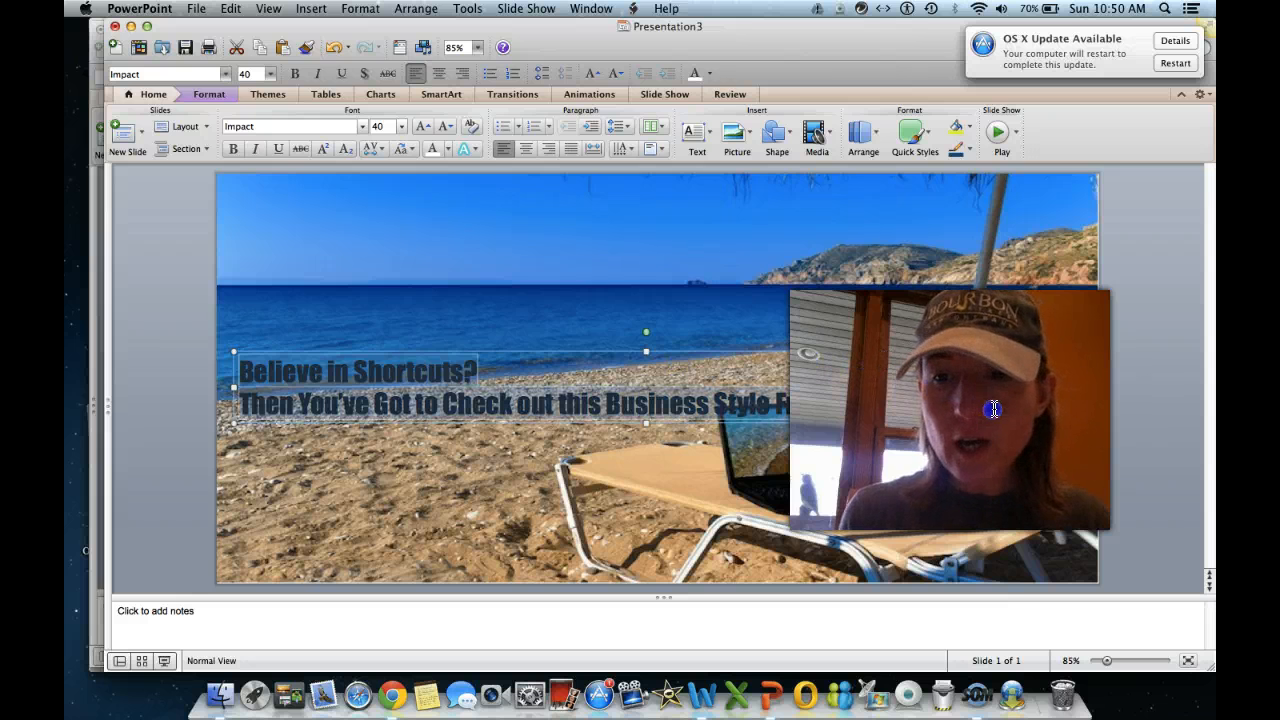
click(438, 148)
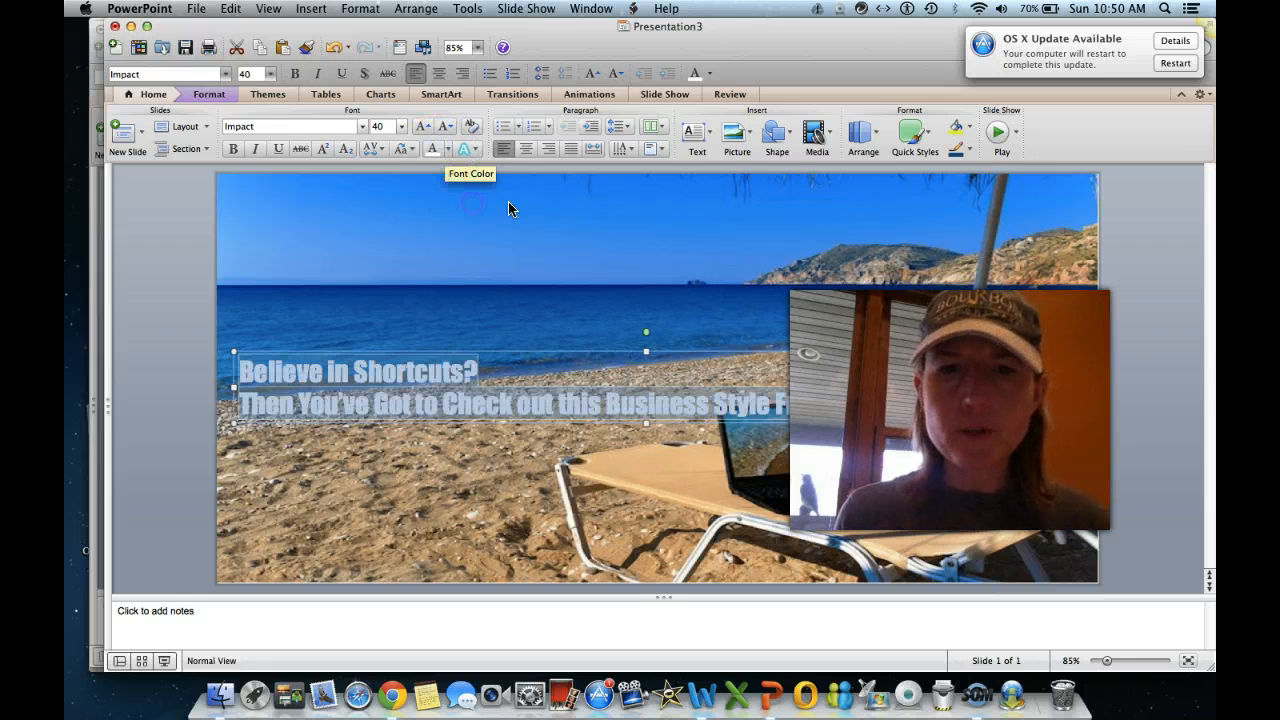
- Move the two-line headline up so it sits across the sea and horizon, and deselect it
drag(521, 352, 506, 260)
click(1149, 376)
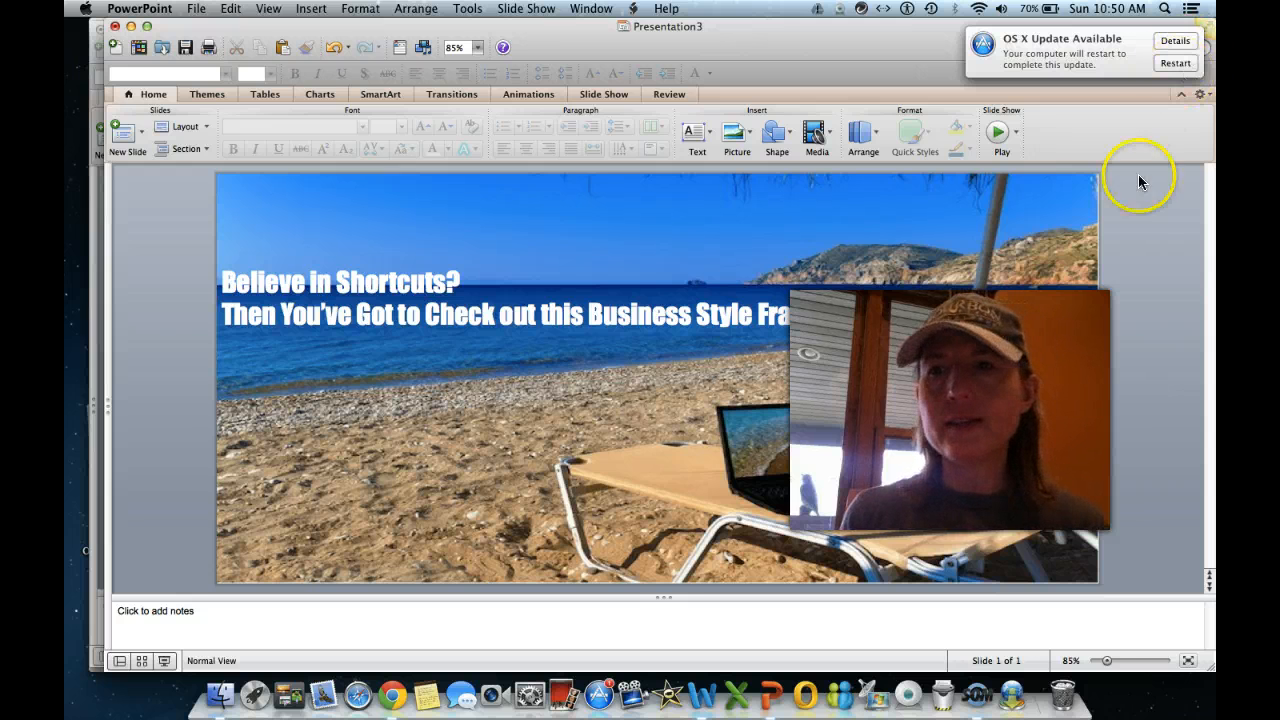
click(1183, 241)
- Dismiss the OS X update notification, and close the leftover Jing capture editor and the Jing history window
drag(1060, 44, 1171, 40)
mouse_move(1209, 27)
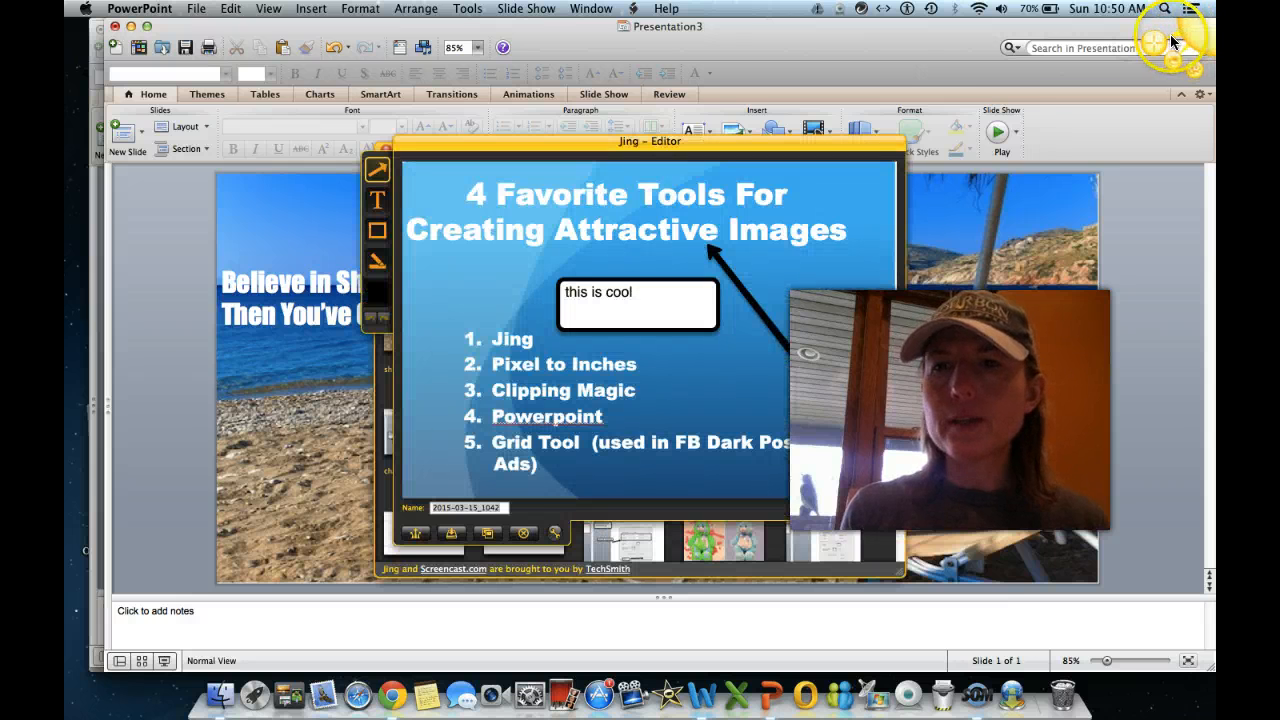
click(523, 533)
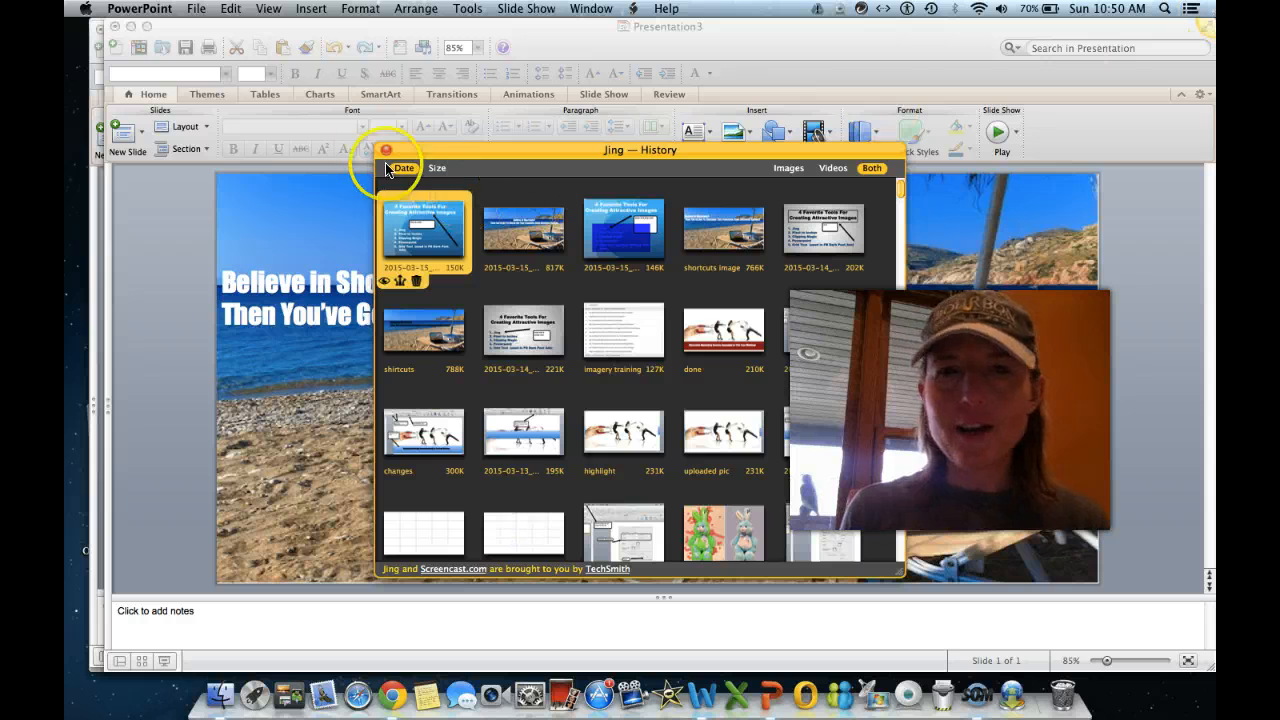
click(386, 150)
- Capture the slide area as a still image of about 1098 x 499 with Jing
mouse_move(1174, 60)
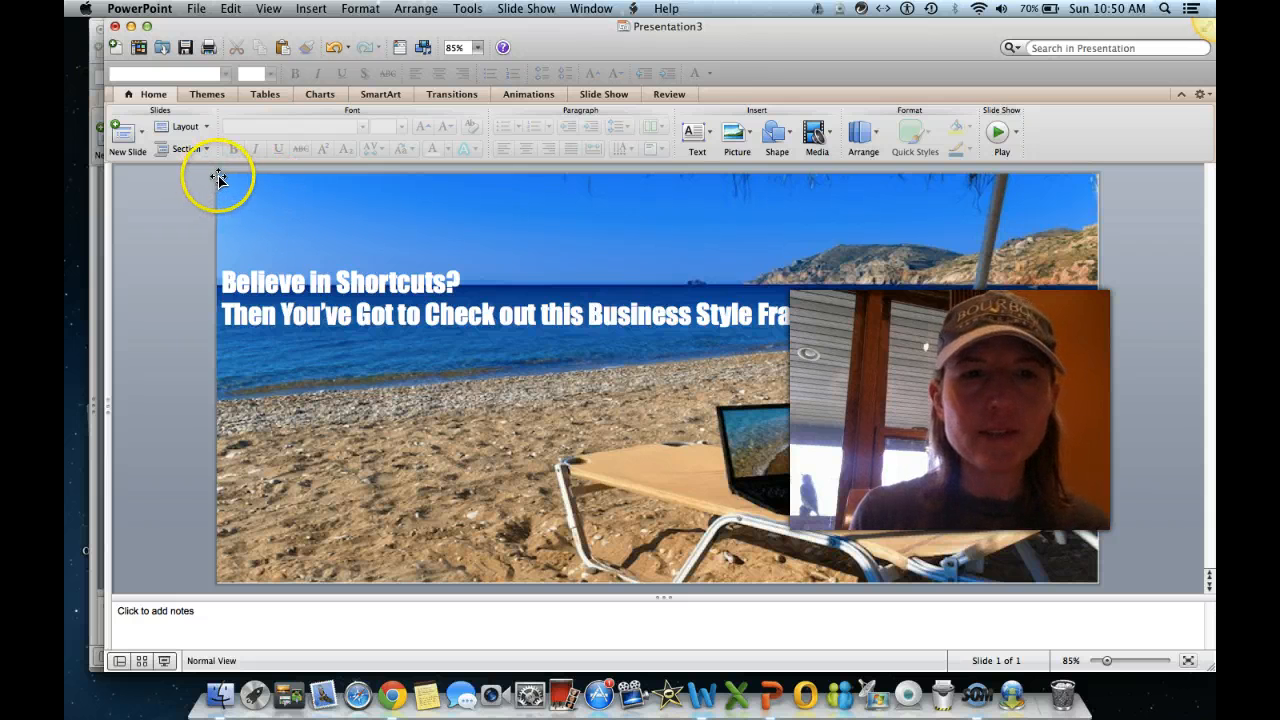
click(222, 180)
click(1155, 40)
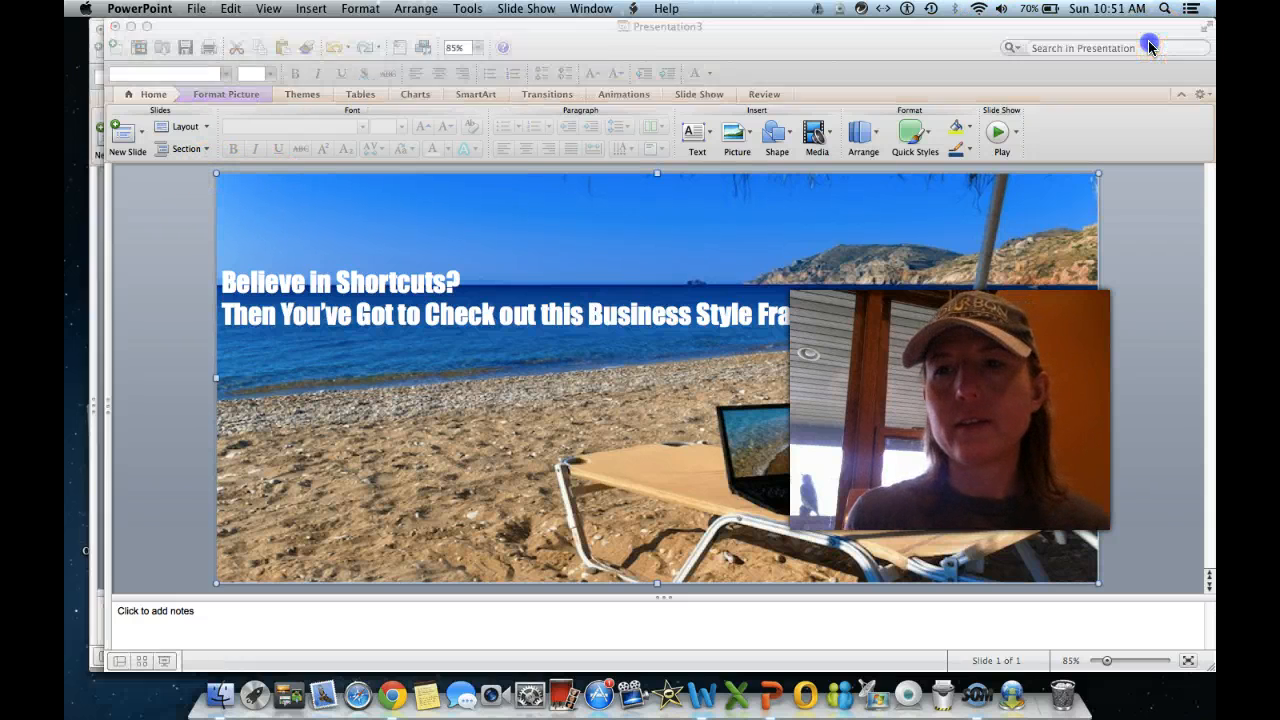
drag(217, 177, 1098, 578)
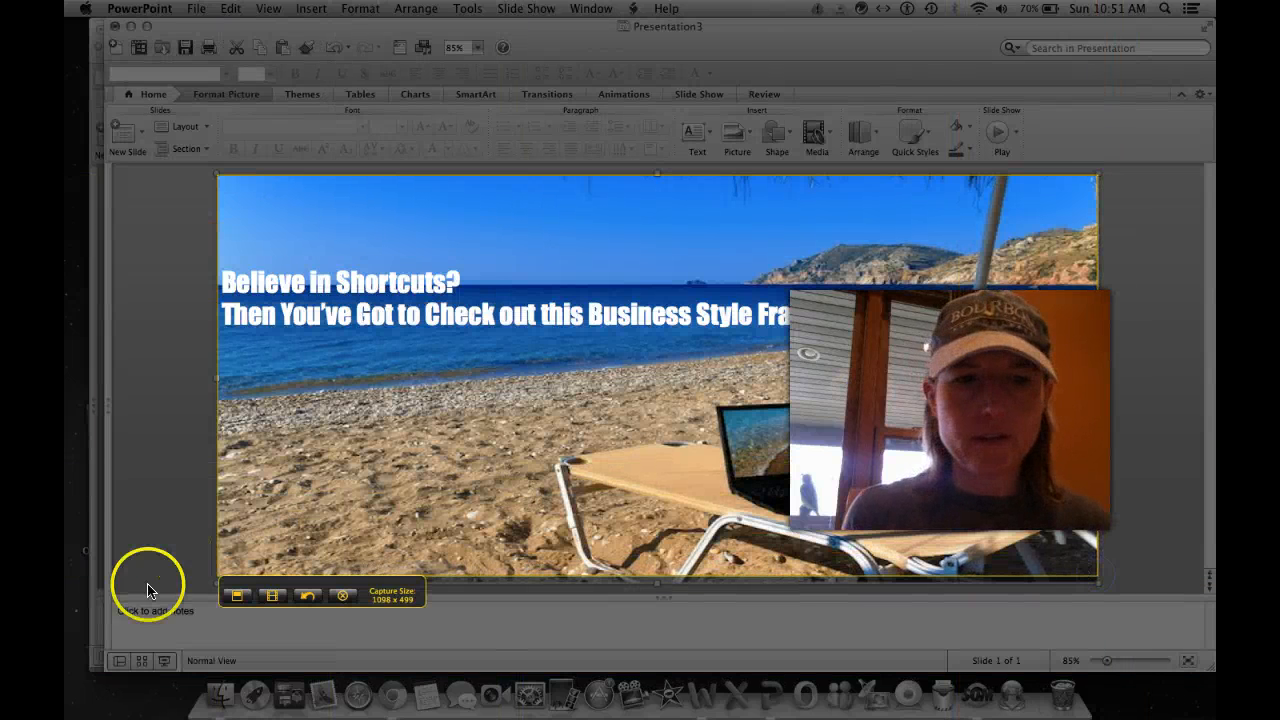
click(236, 598)
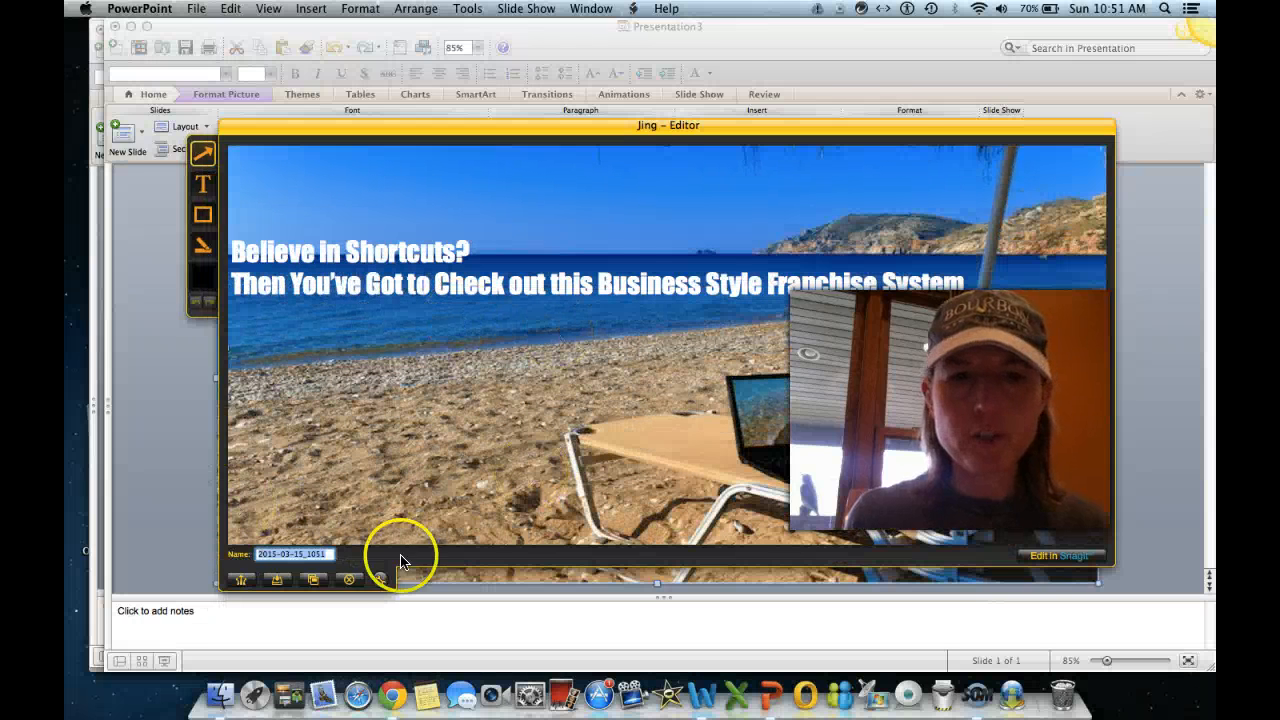
- Save the captured ad image to the Desktop as 2015-03-15_1051
click(268, 582)
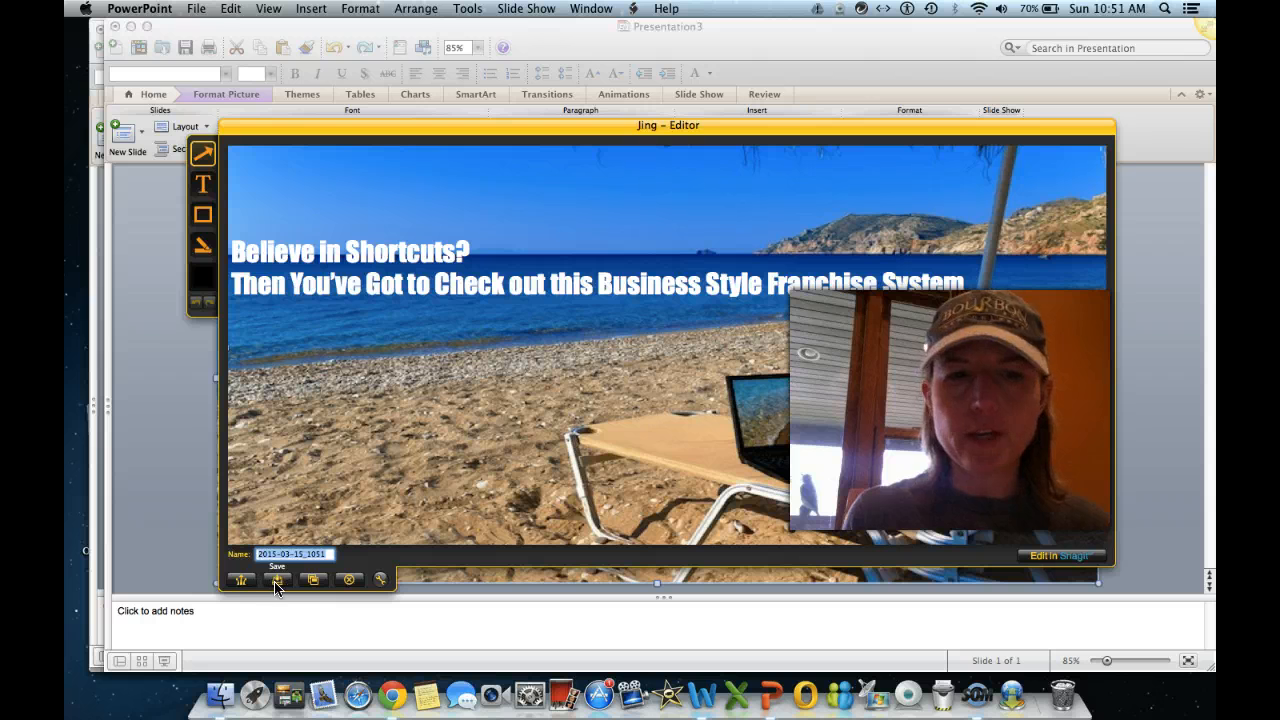
click(278, 582)
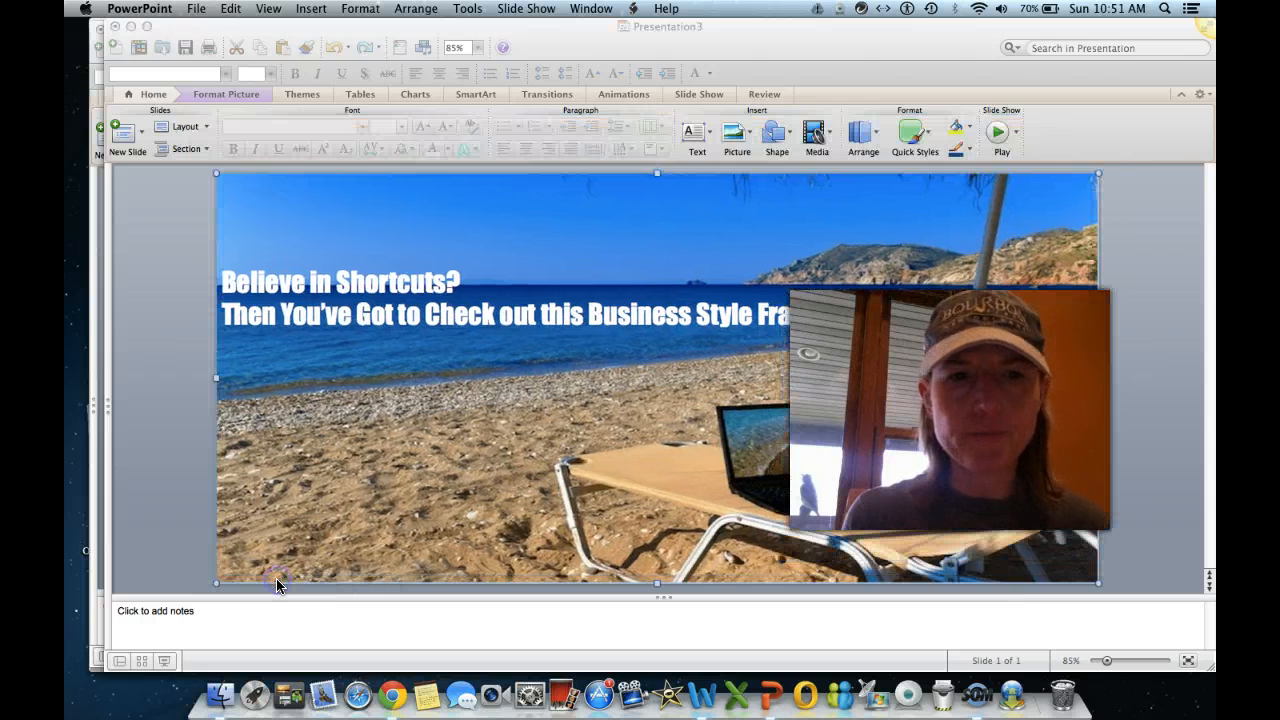
click(783, 261)
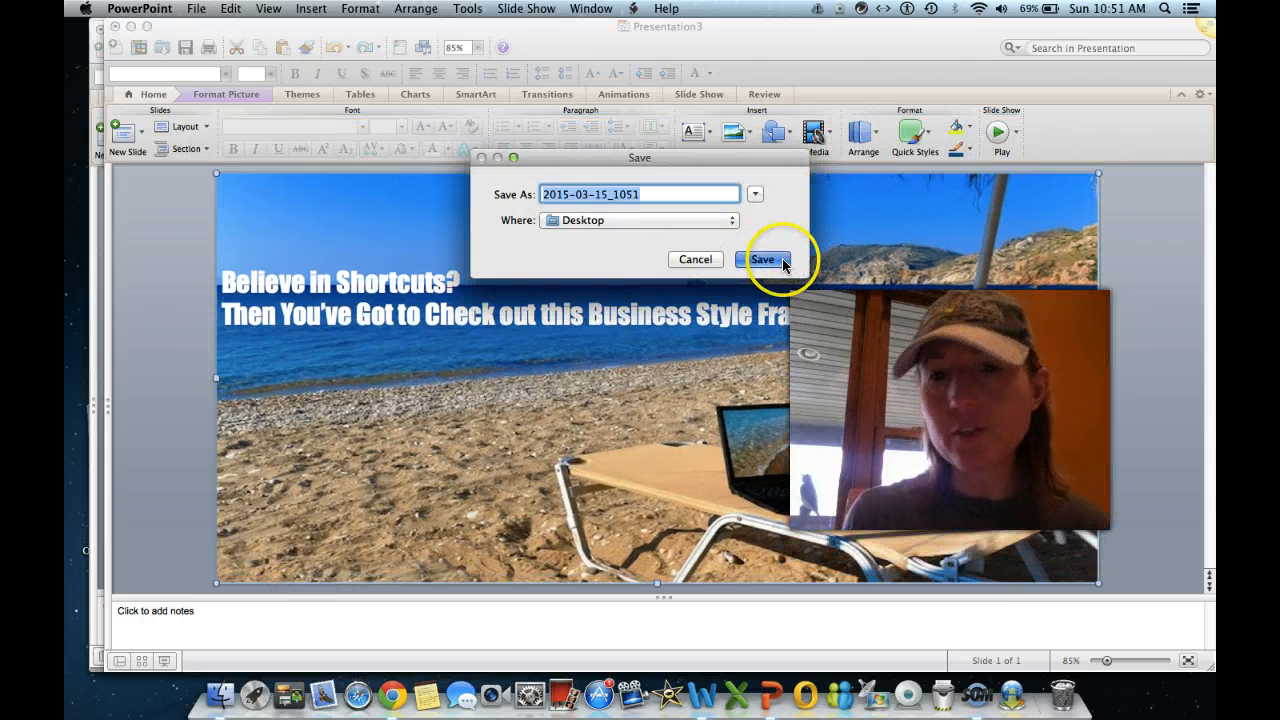
click(1096, 234)
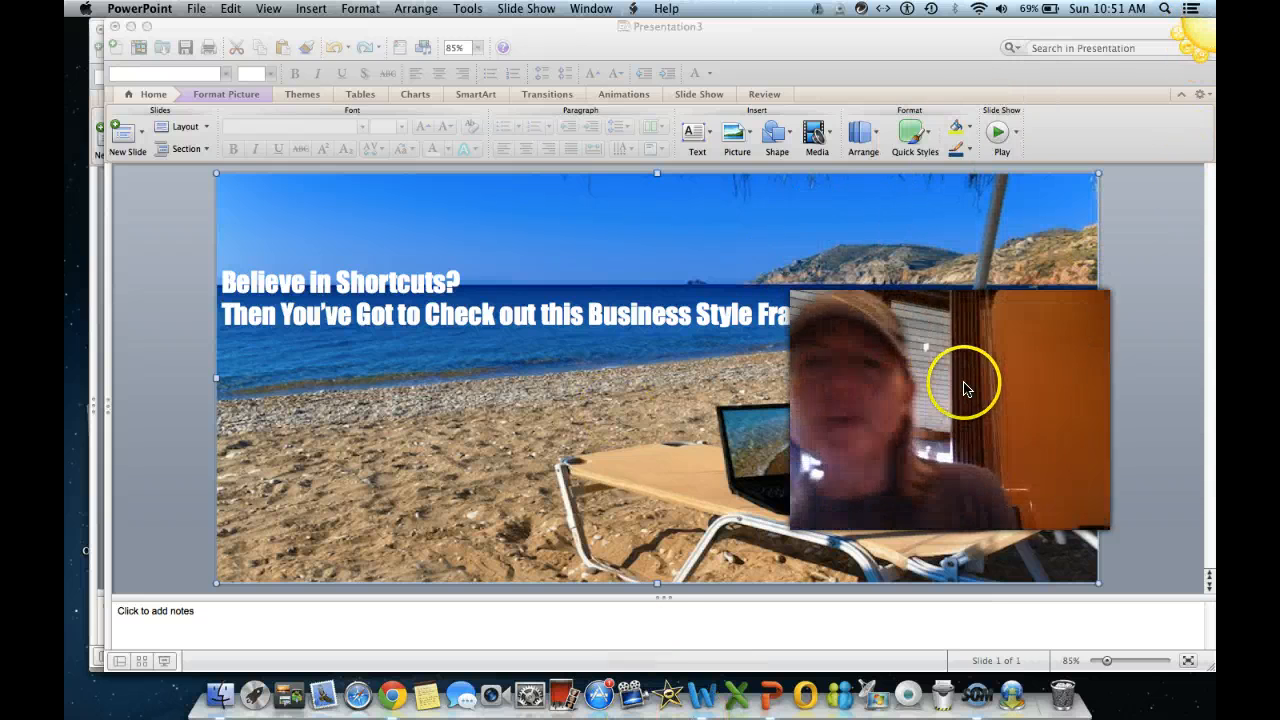
- Switch to Chrome and view the subscription plans on the Clipping Magic pricing page
key(super+Tab)
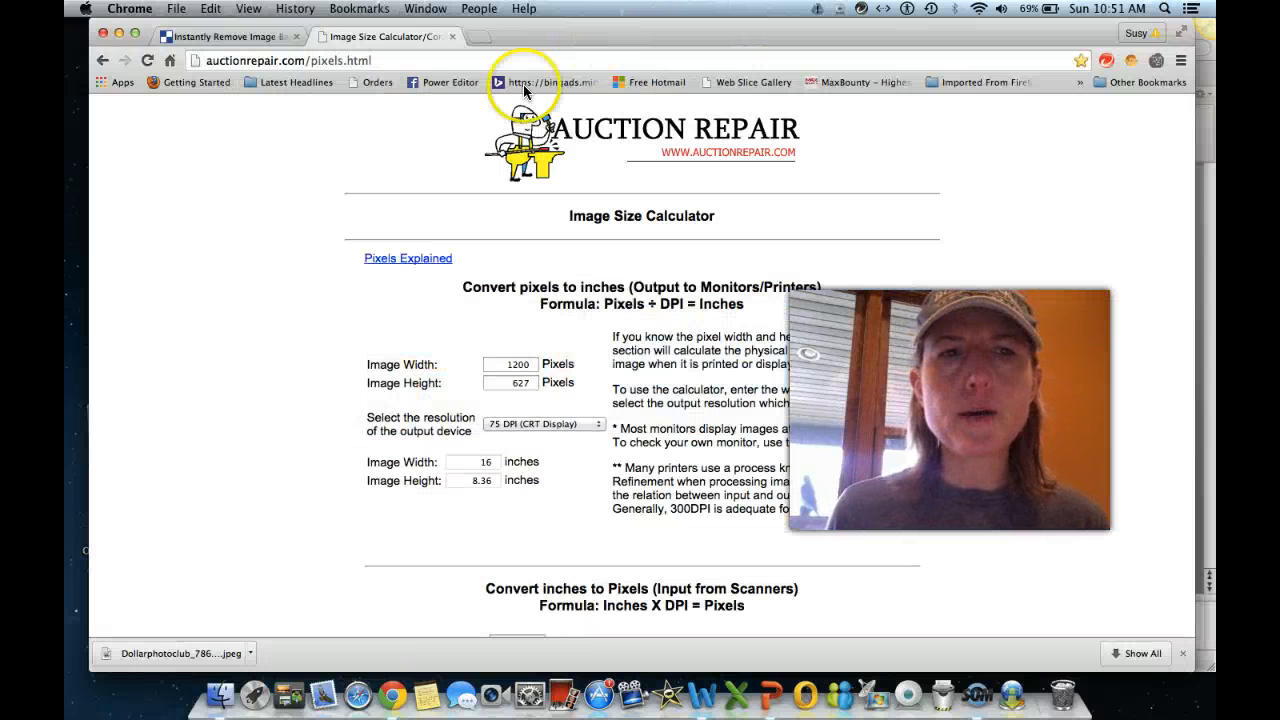
click(228, 36)
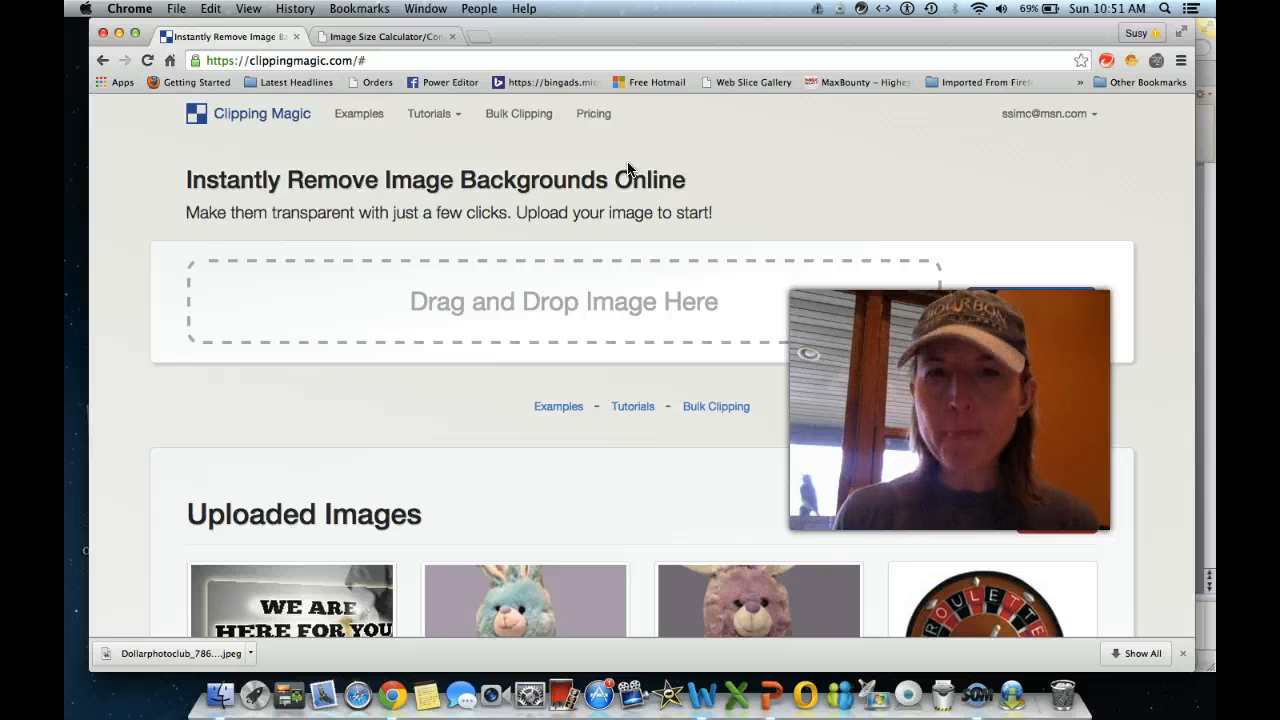
click(594, 118)
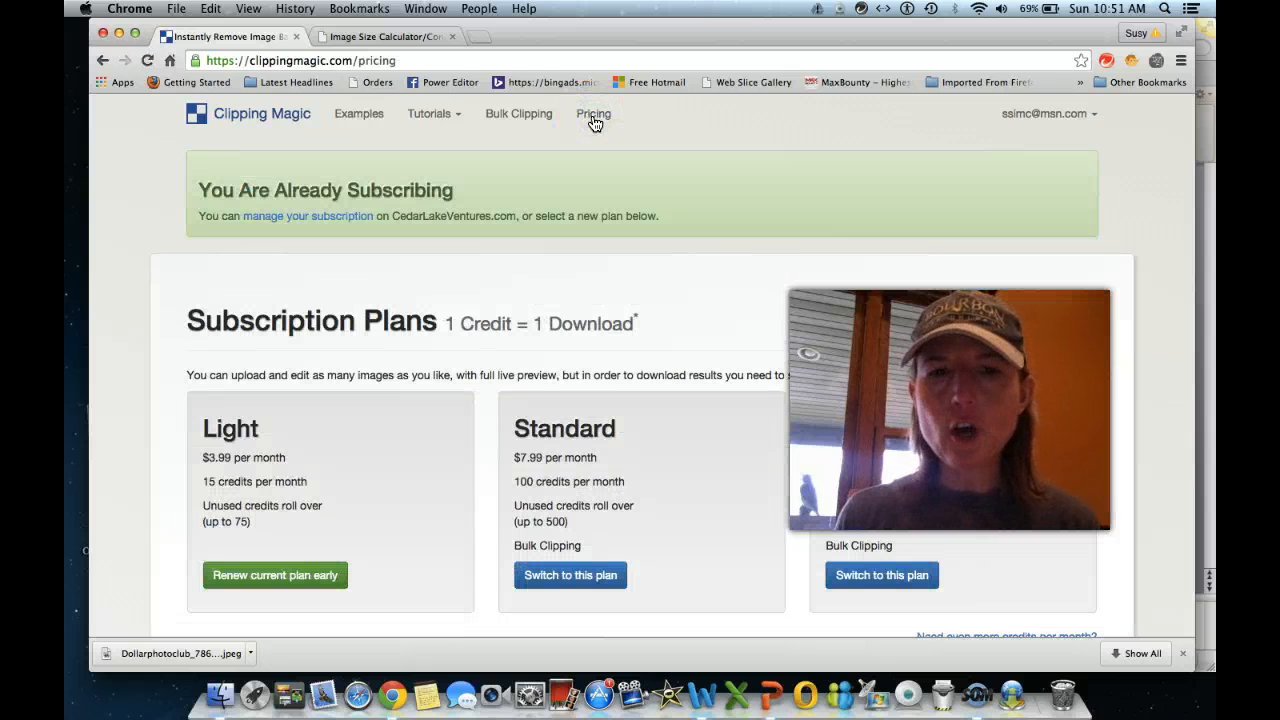
click(928, 443)
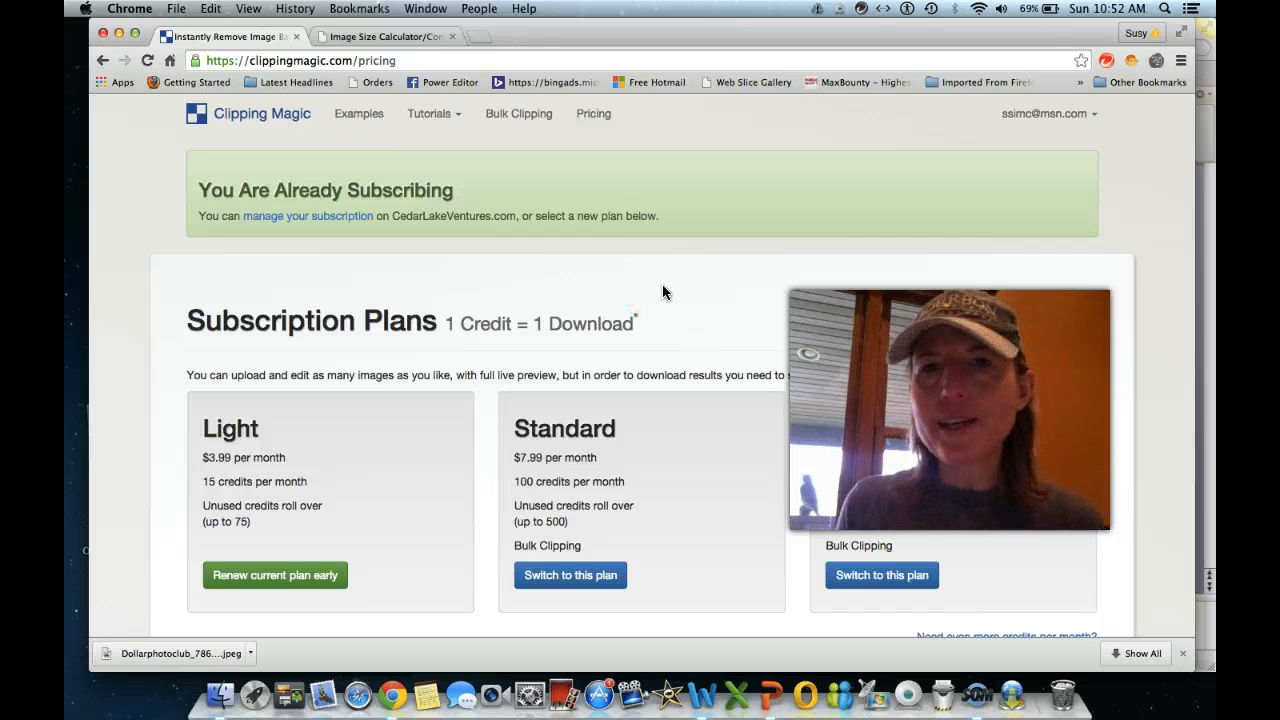
- Return to the Clipping Magic home page and upload Dollarphotoclub_78658813.jpg for background removal
click(263, 120)
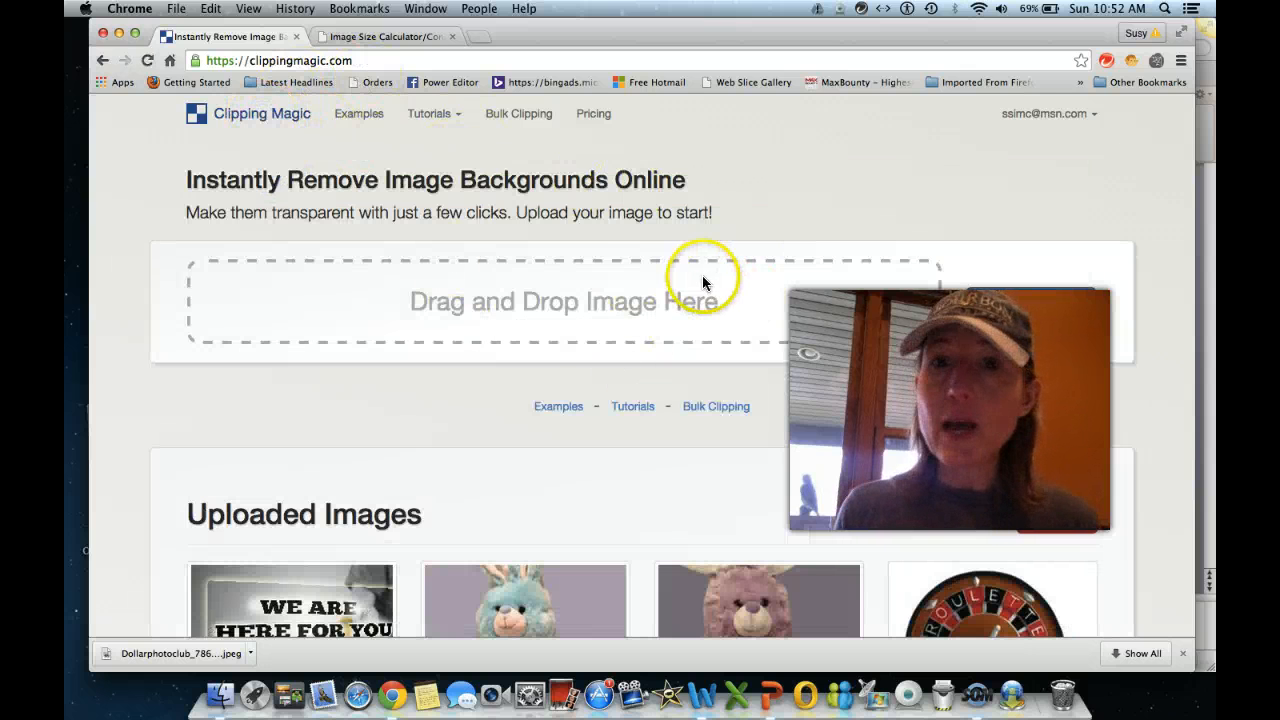
click(1038, 317)
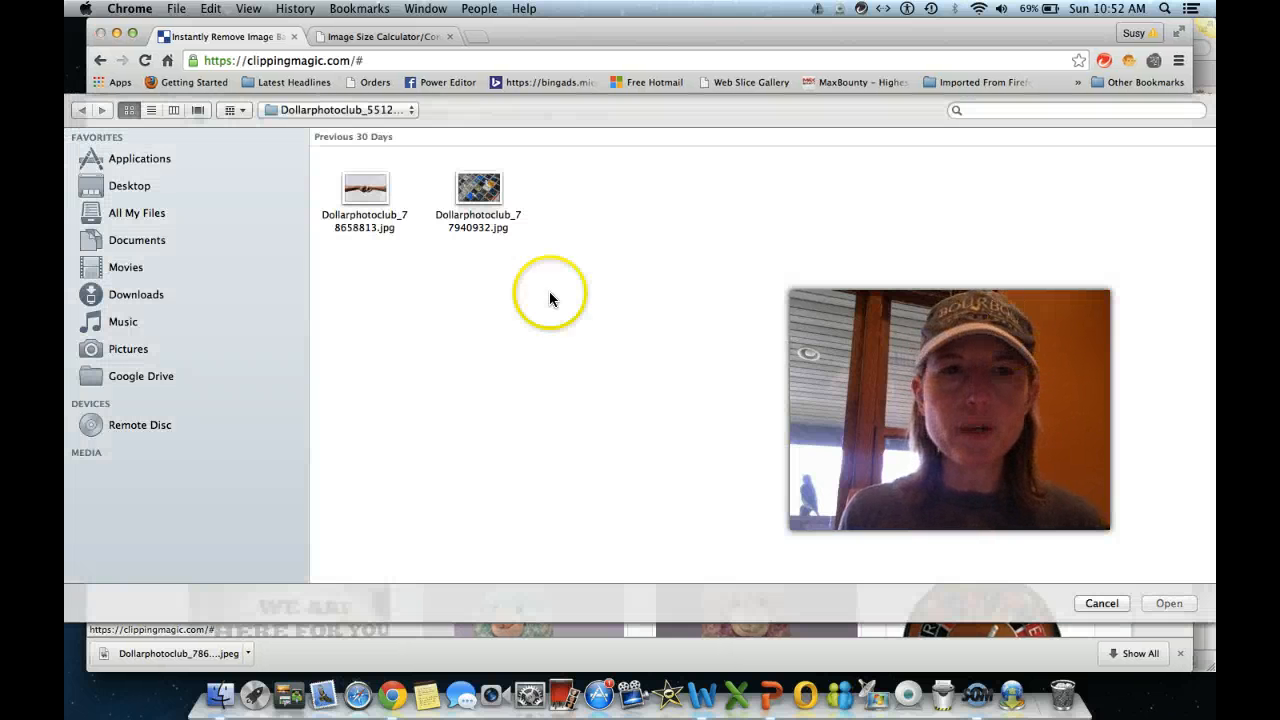
click(365, 190)
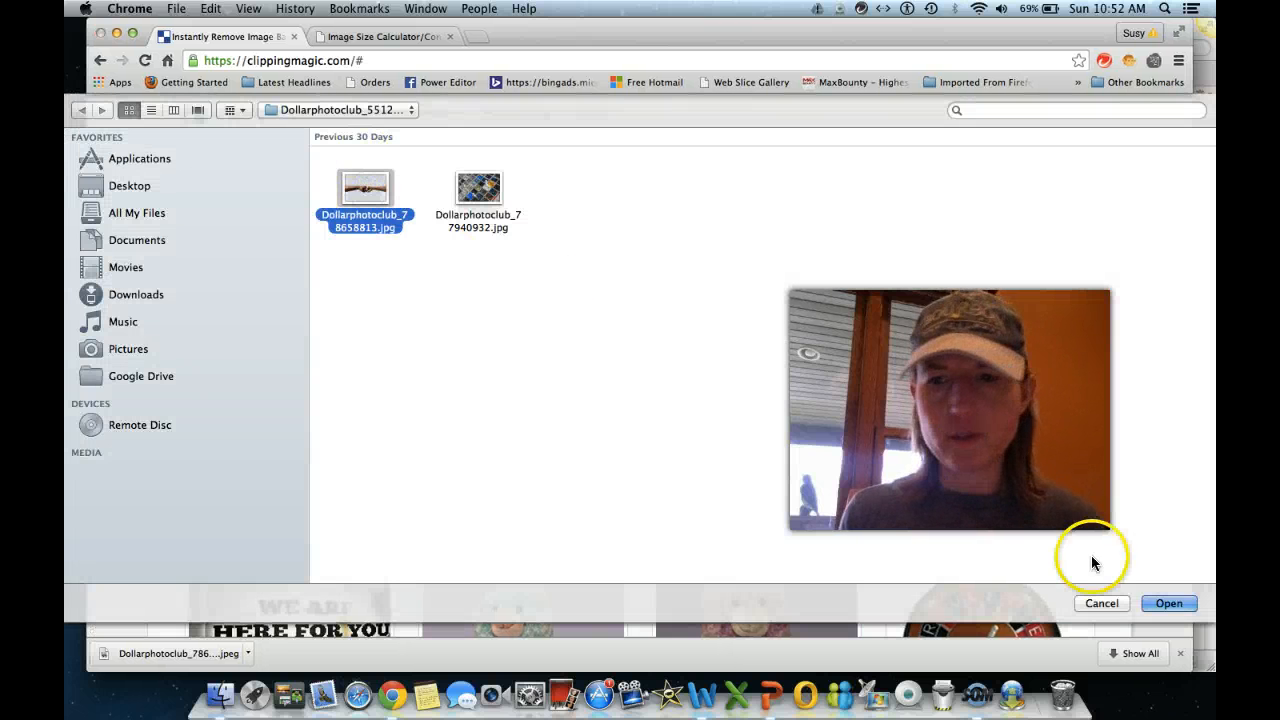
click(1174, 603)
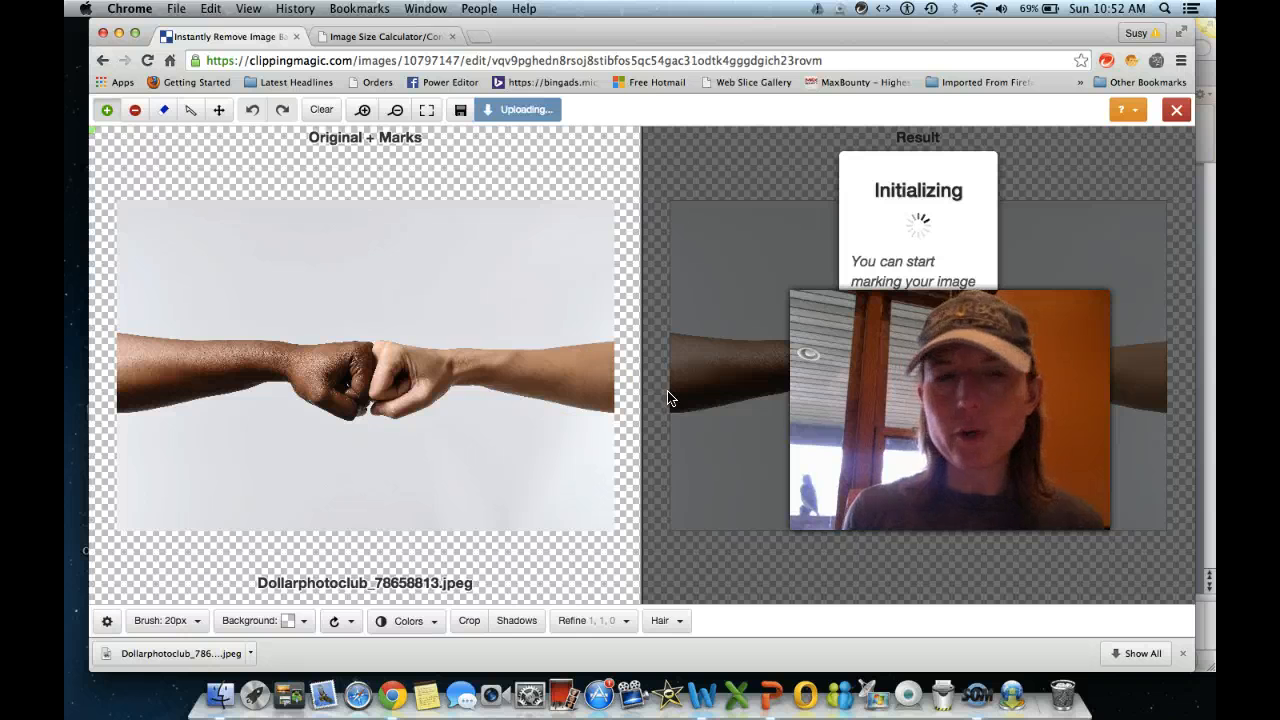
- Mark both arms as foreground to keep, and mark the areas above and below them as background to remove
click(170, 474)
mouse_move(175, 480)
mouse_down()
mouse_move(143, 417)
mouse_move(177, 374)
mouse_move(157, 374)
mouse_move(591, 373)
mouse_up()
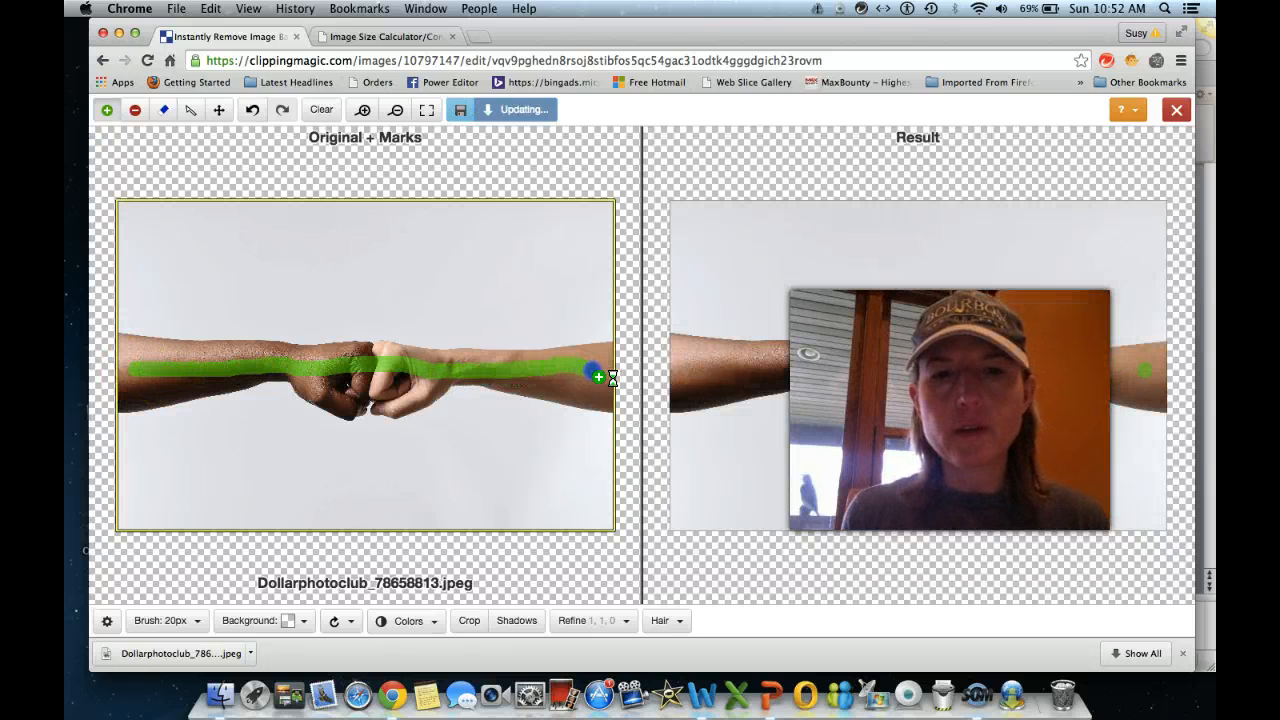
click(135, 110)
mouse_move(157, 257)
mouse_down()
mouse_move(629, 283)
mouse_move(291, 280)
mouse_up()
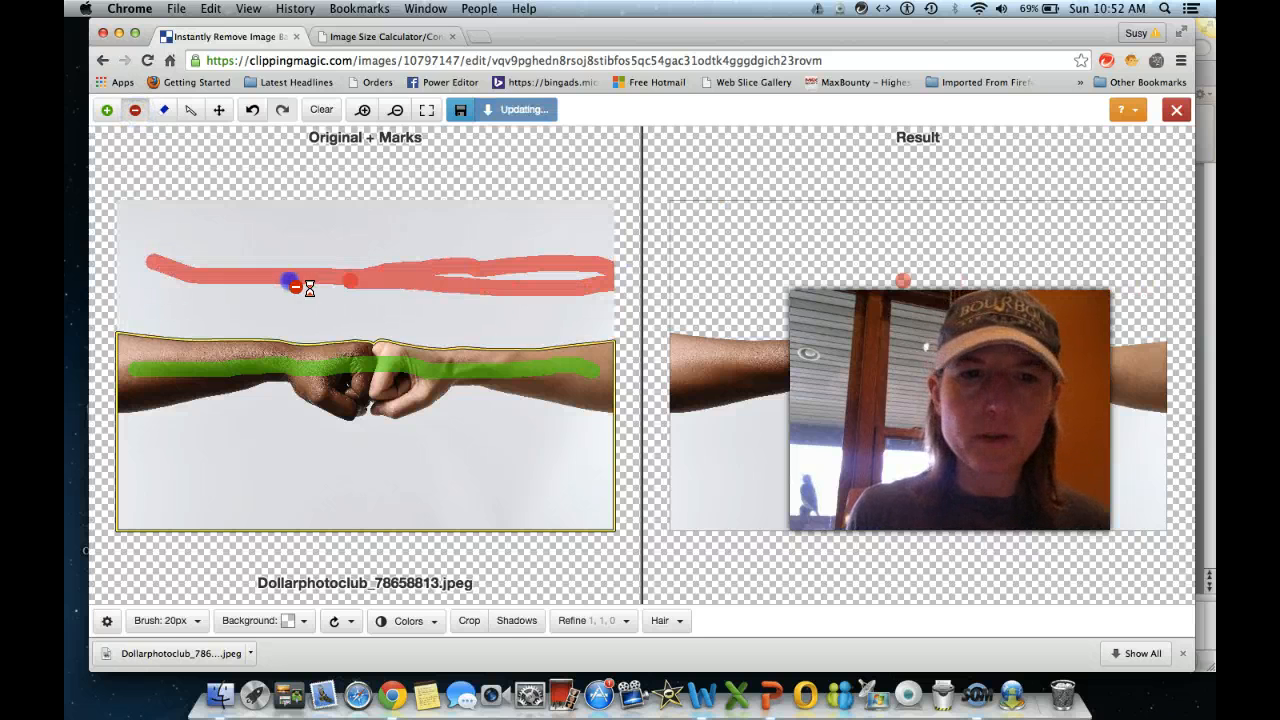
mouse_move(165, 493)
mouse_down()
mouse_move(177, 503)
mouse_move(243, 443)
mouse_move(286, 449)
mouse_move(257, 430)
mouse_move(386, 466)
mouse_move(492, 442)
mouse_up()
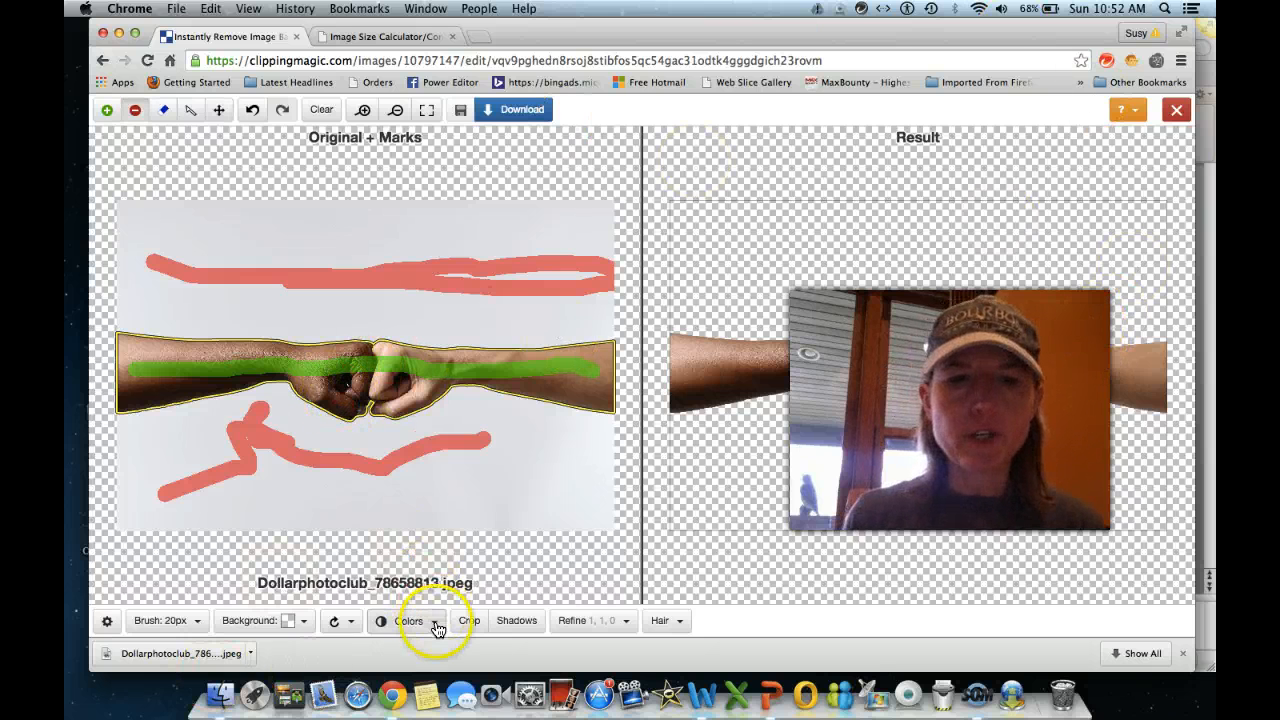
- Try a green background behind the clipped arms, and set the background color to black
click(300, 623)
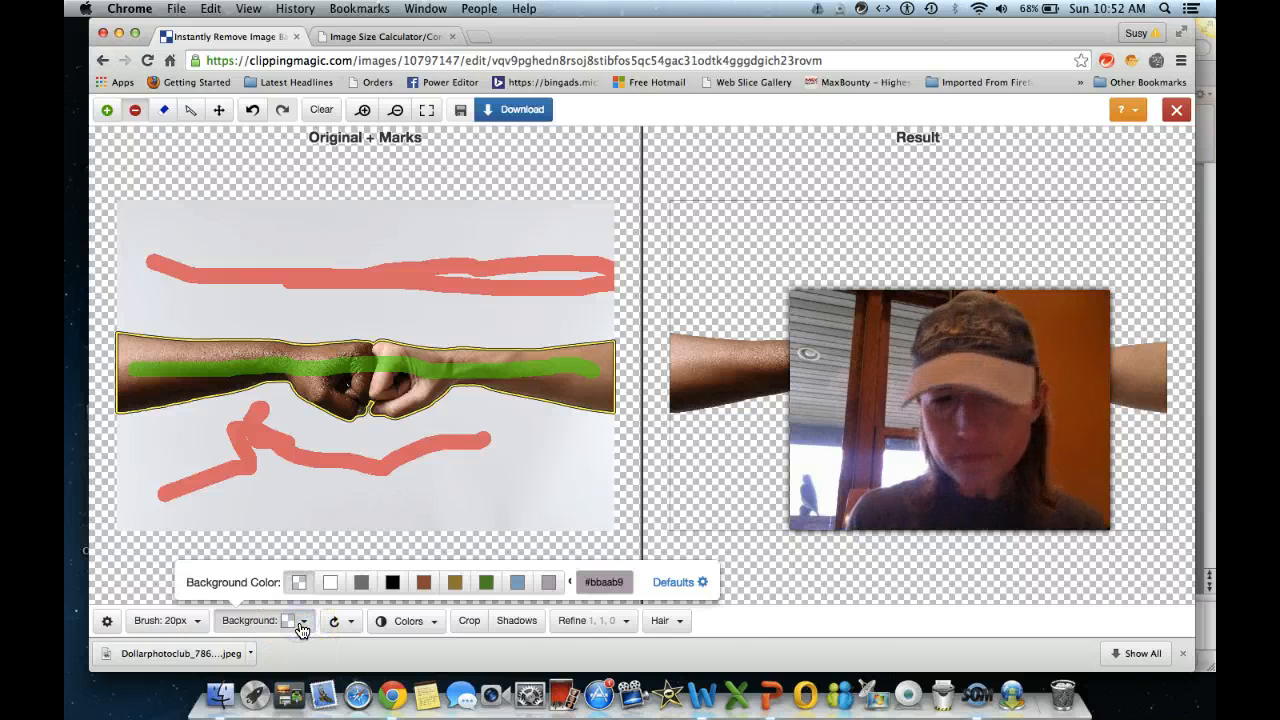
click(486, 582)
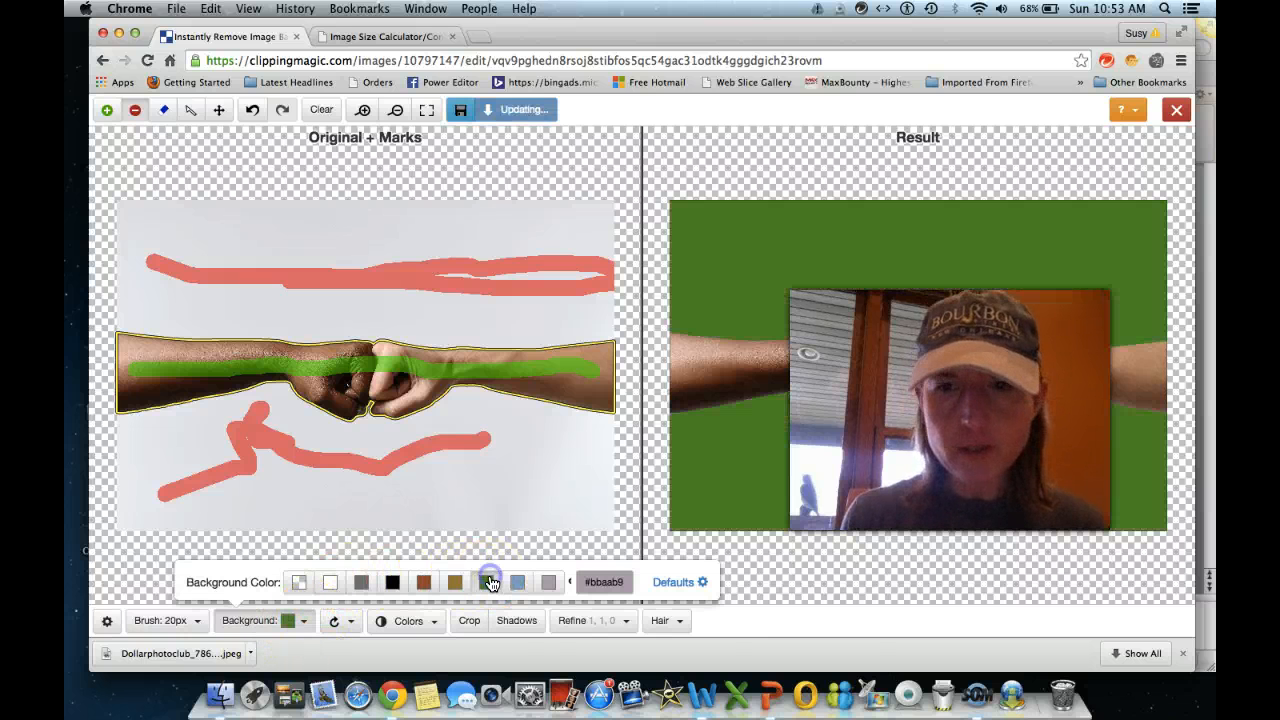
click(391, 583)
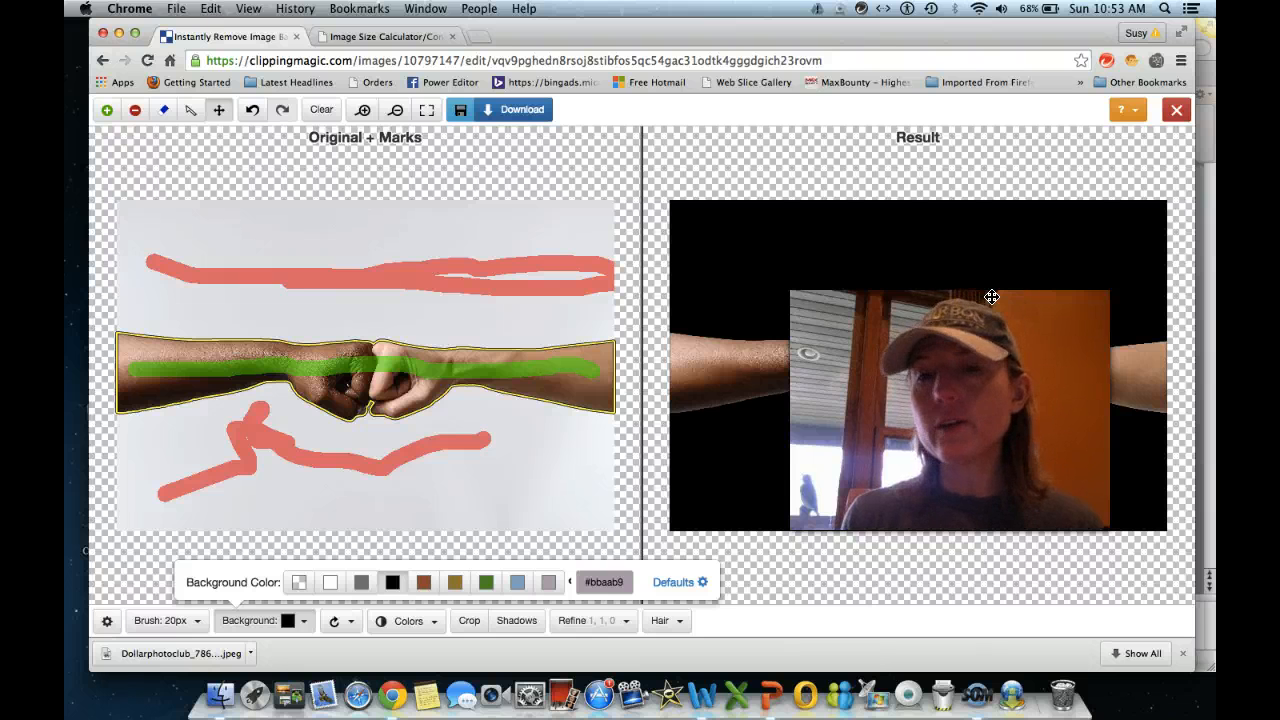
- Try the custom blue background color #7258e9 behind the arms, and switch the background back to black
click(589, 582)
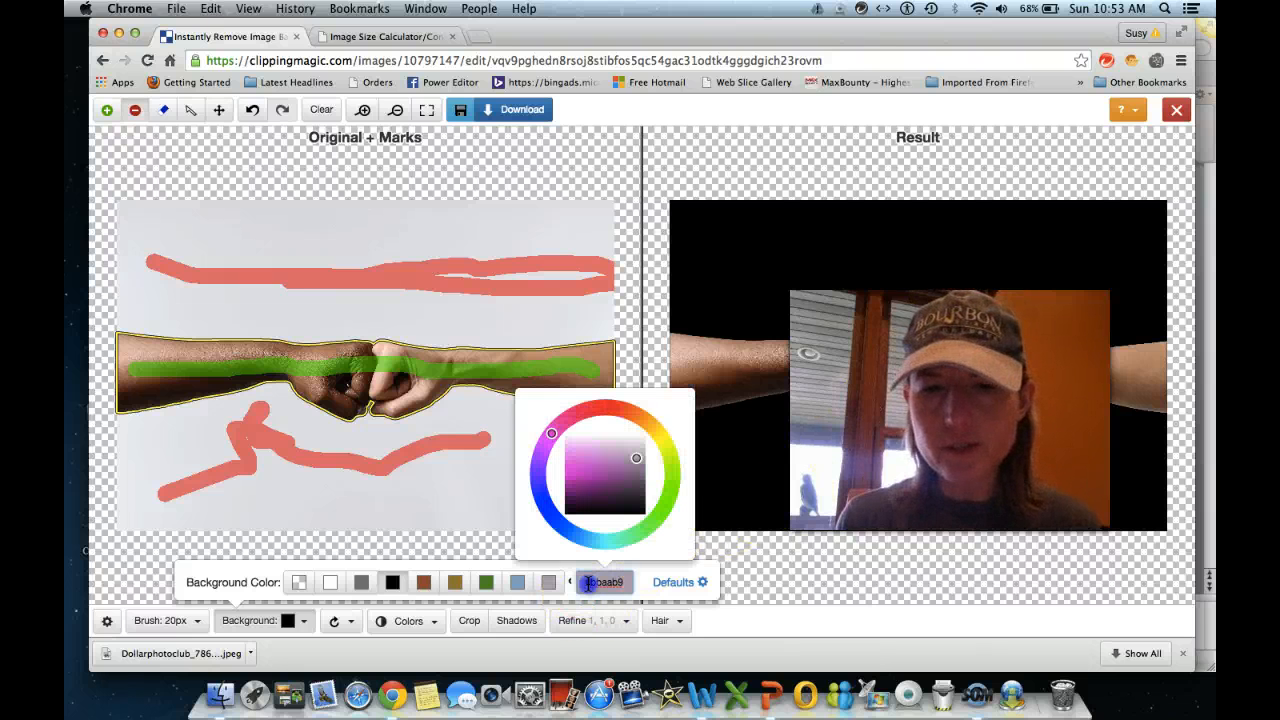
drag(546, 455, 543, 492)
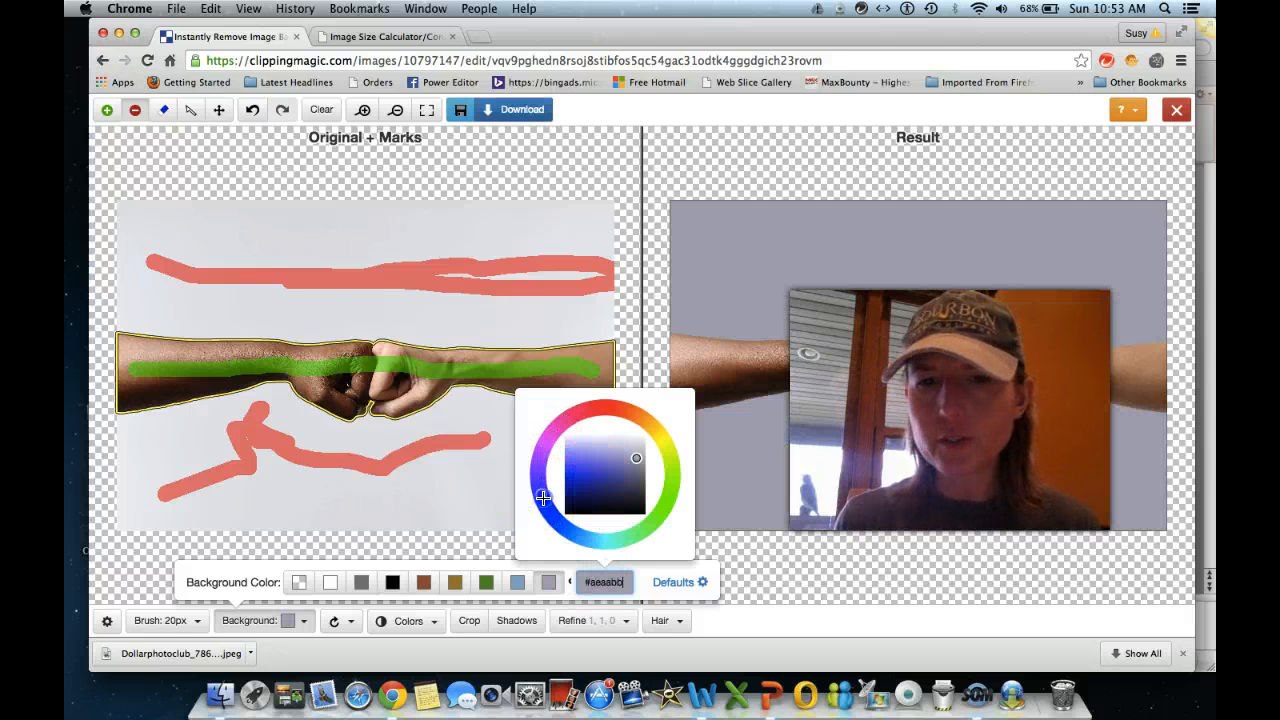
click(603, 461)
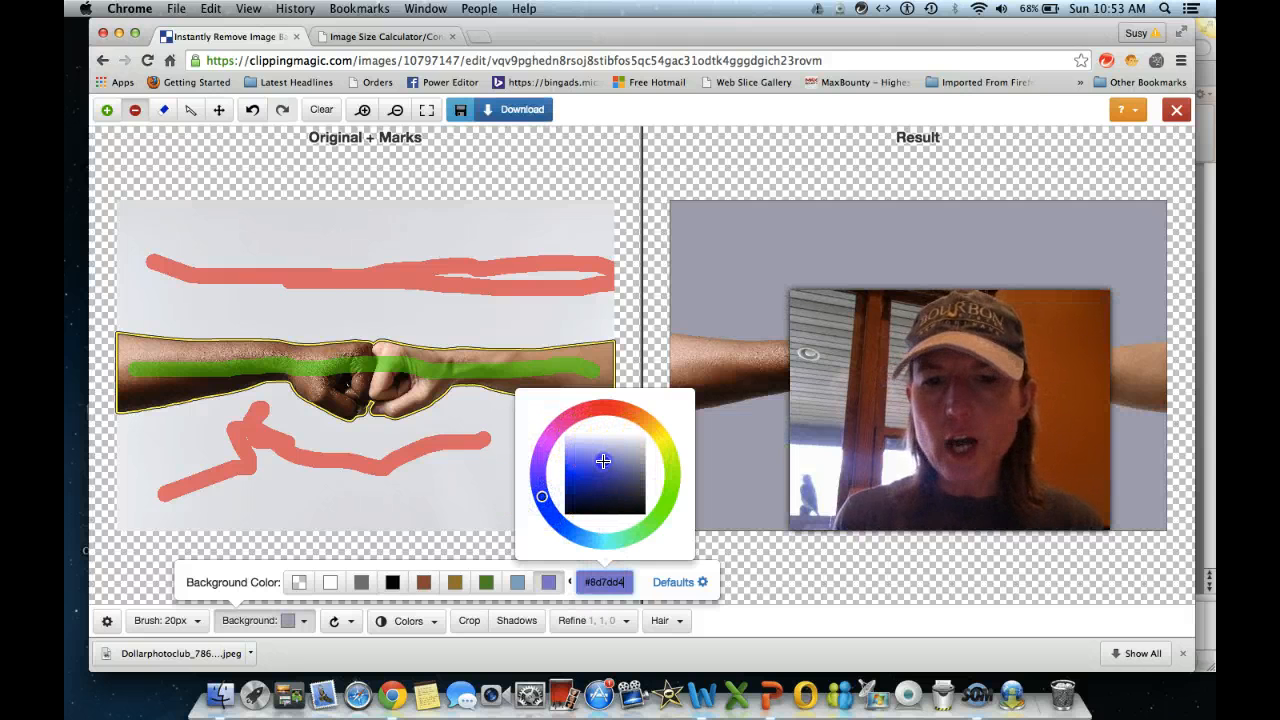
click(583, 463)
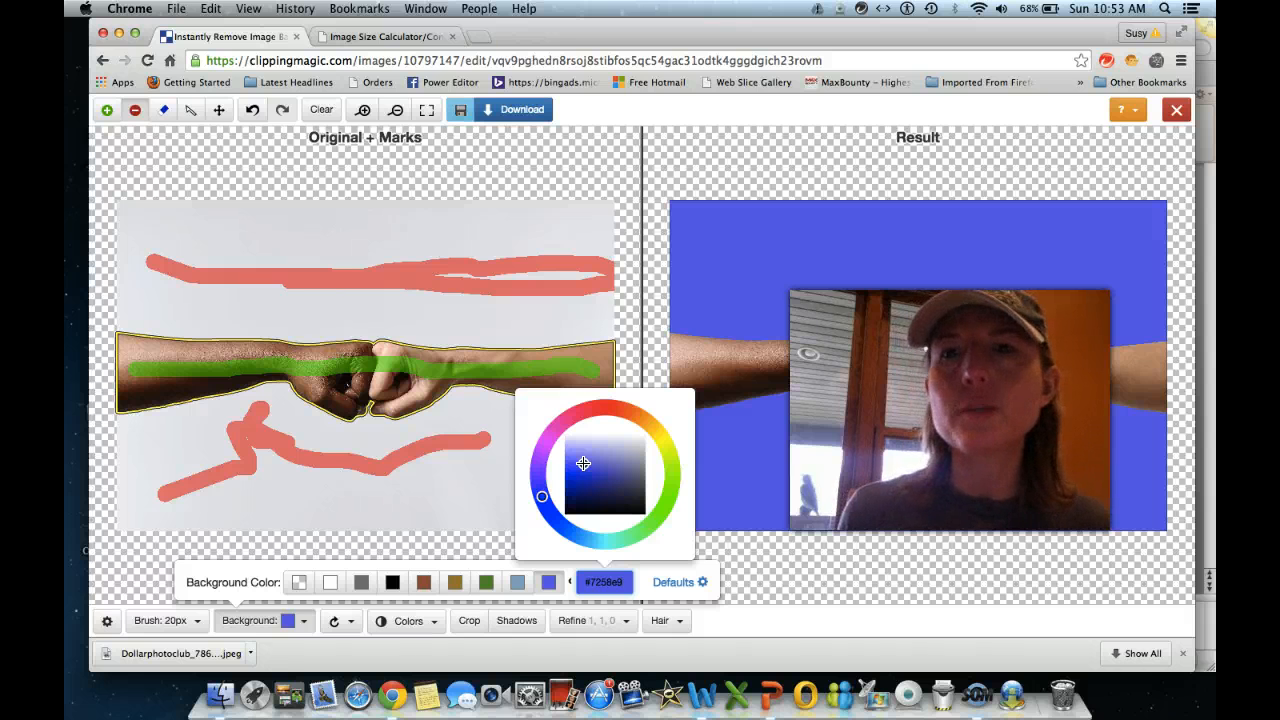
click(390, 582)
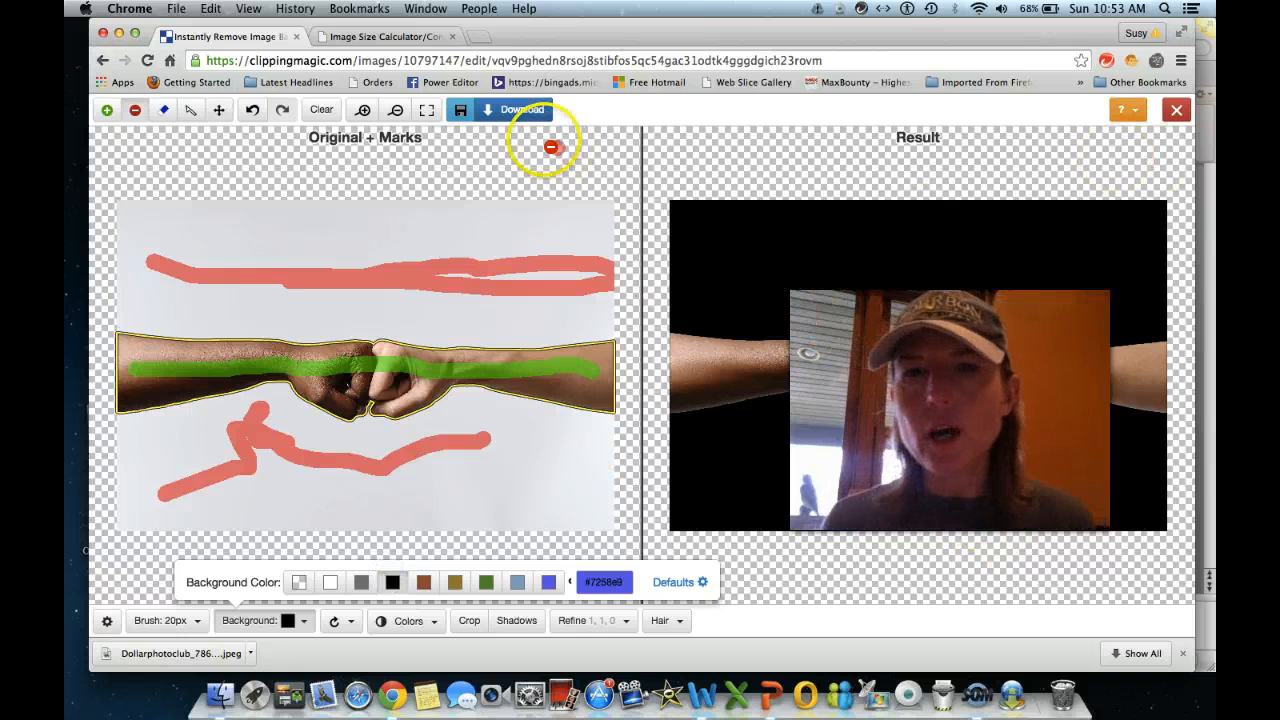
- Open the download dialog for the clipped image, dismiss it without downloading, and close the image editor
click(508, 110)
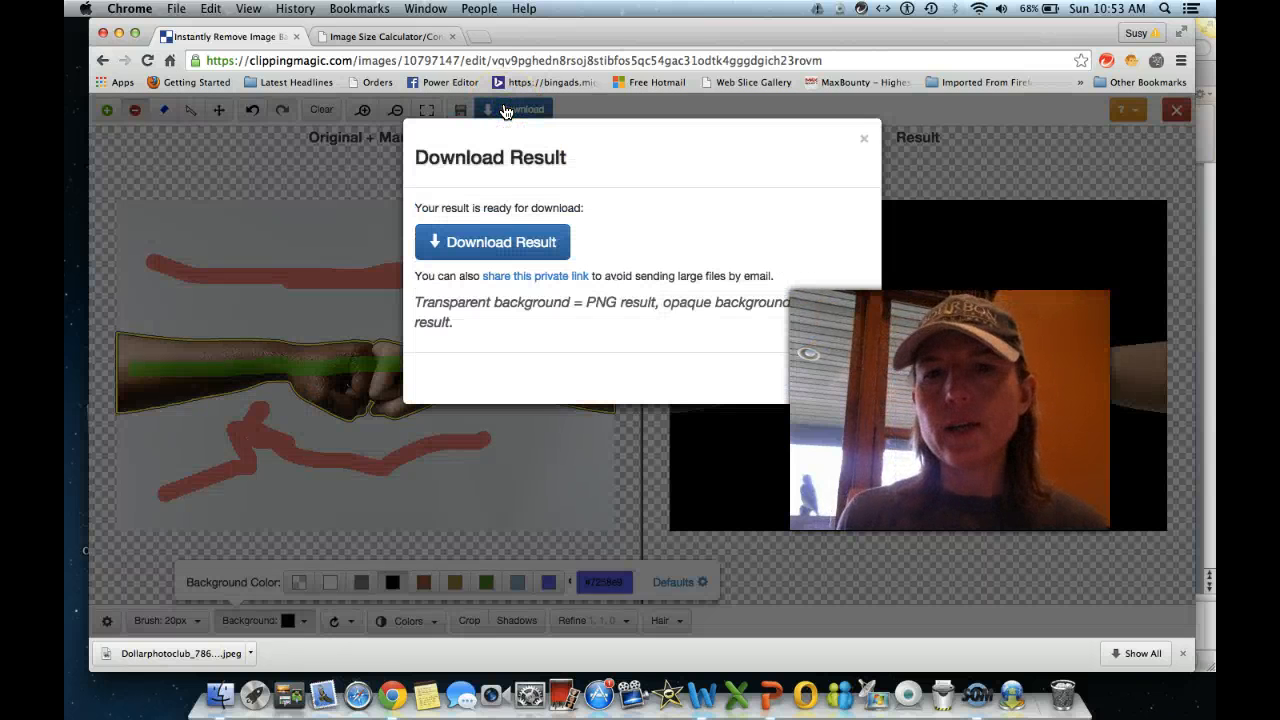
click(853, 387)
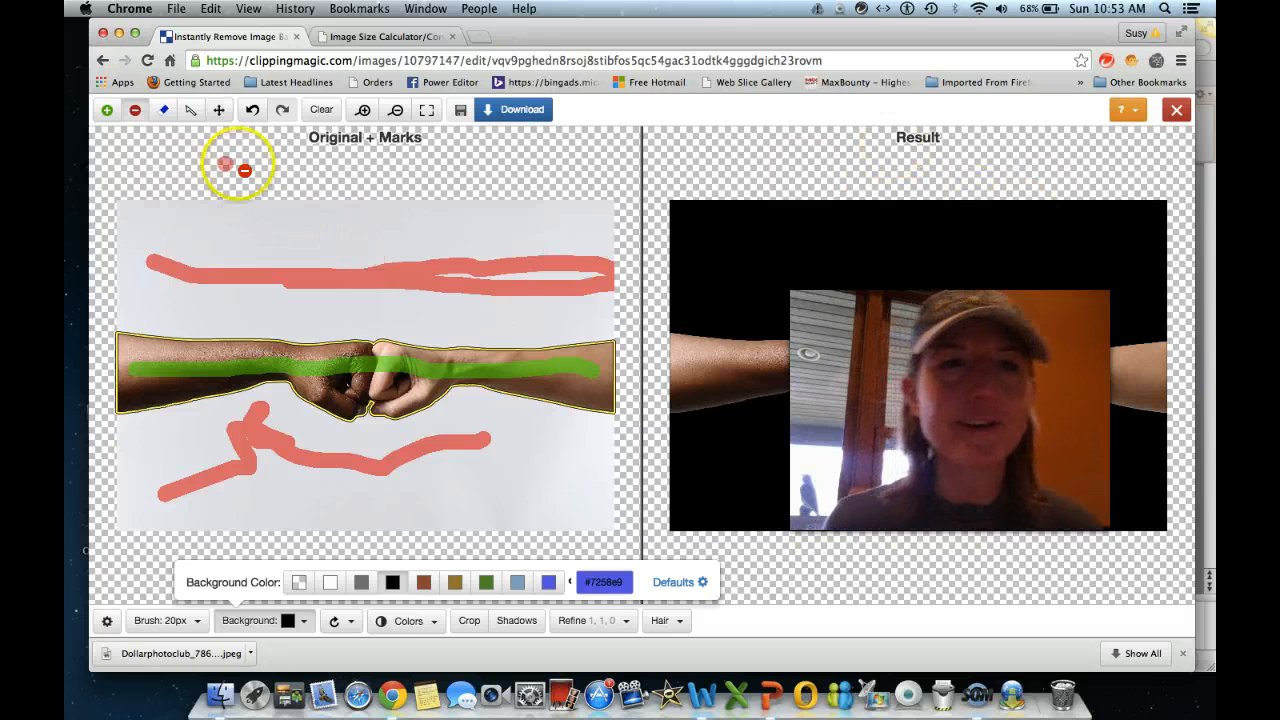
click(1177, 110)
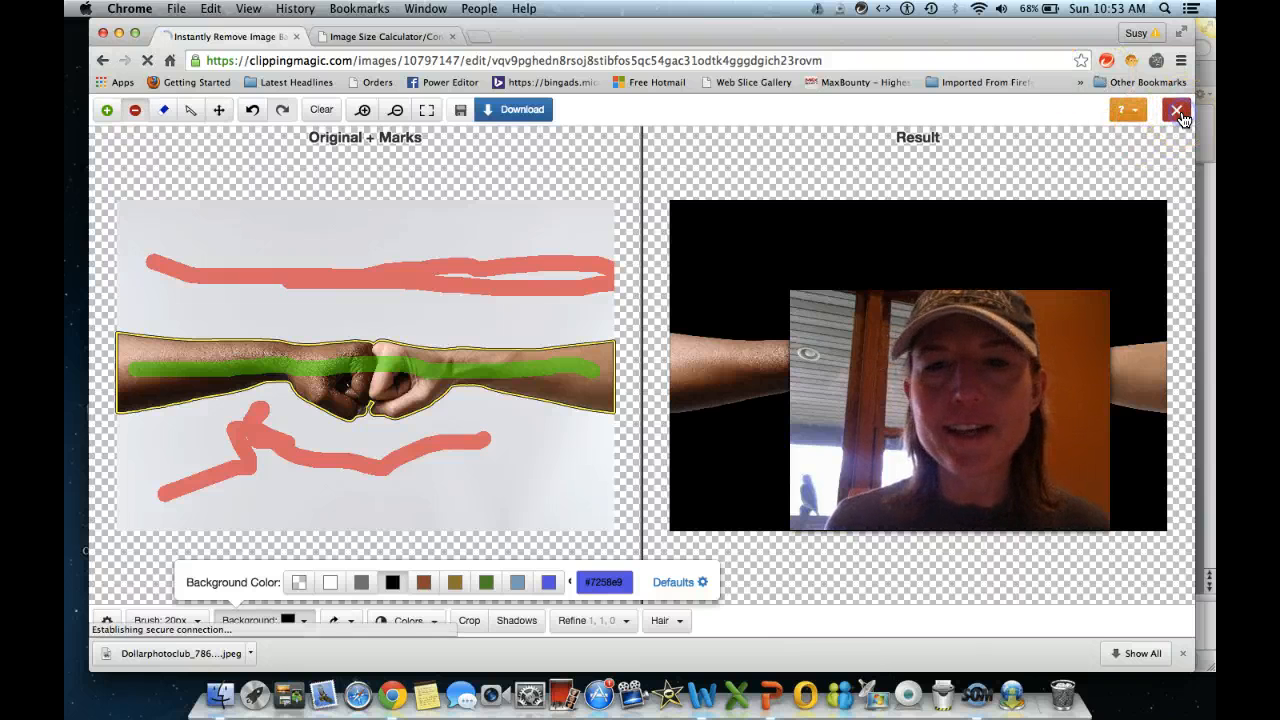